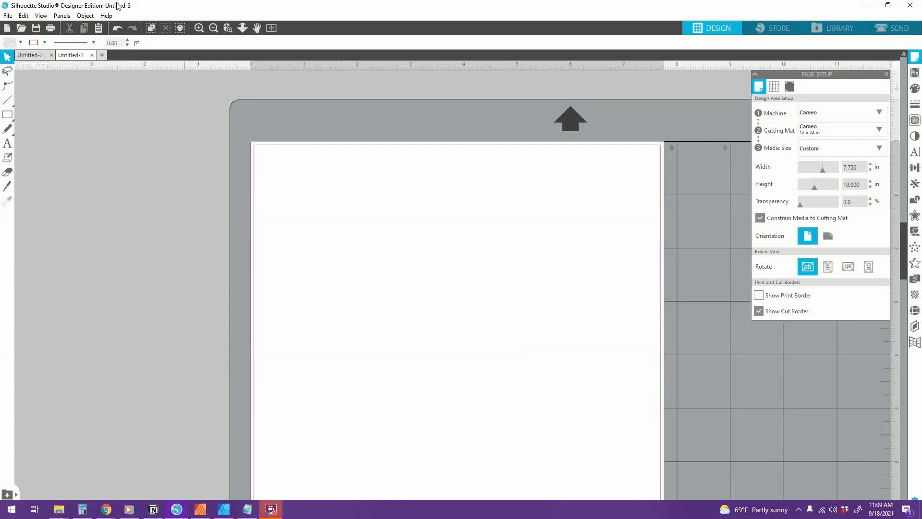
- Import the vertical-confirmed hp-crop marks PDF from the actual-7x9.25 folder as an image
click(26, 34)
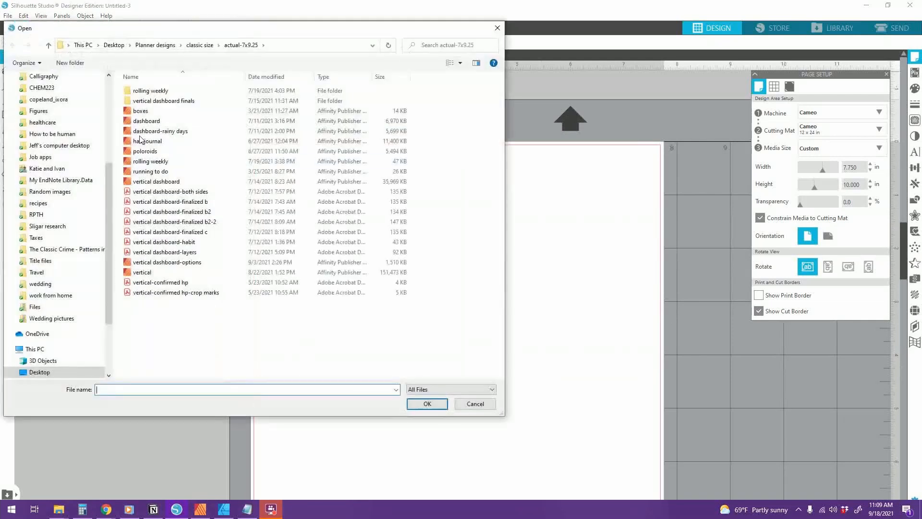
double_click(170, 291)
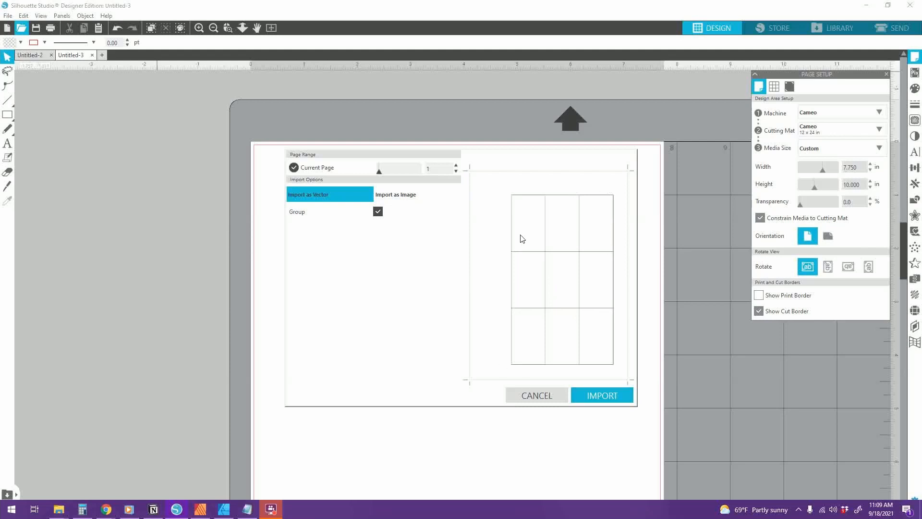
click(384, 195)
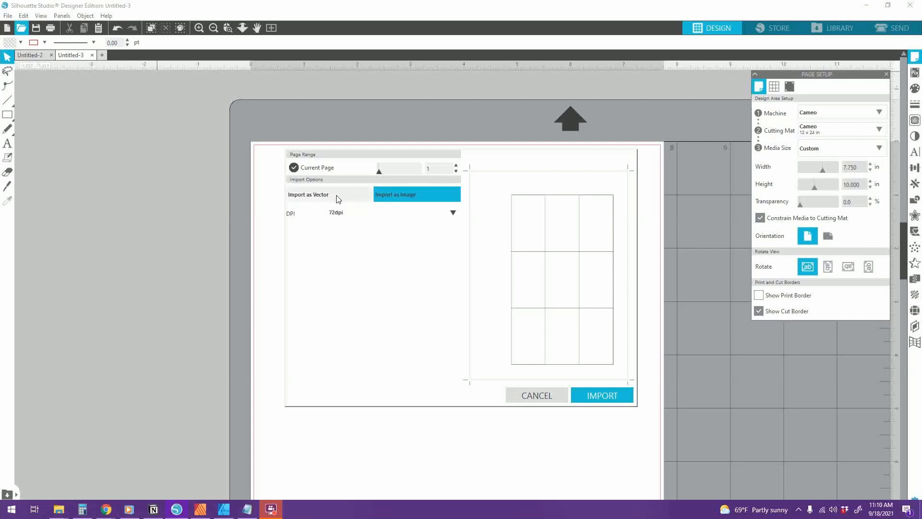
click(365, 217)
click(355, 256)
click(600, 393)
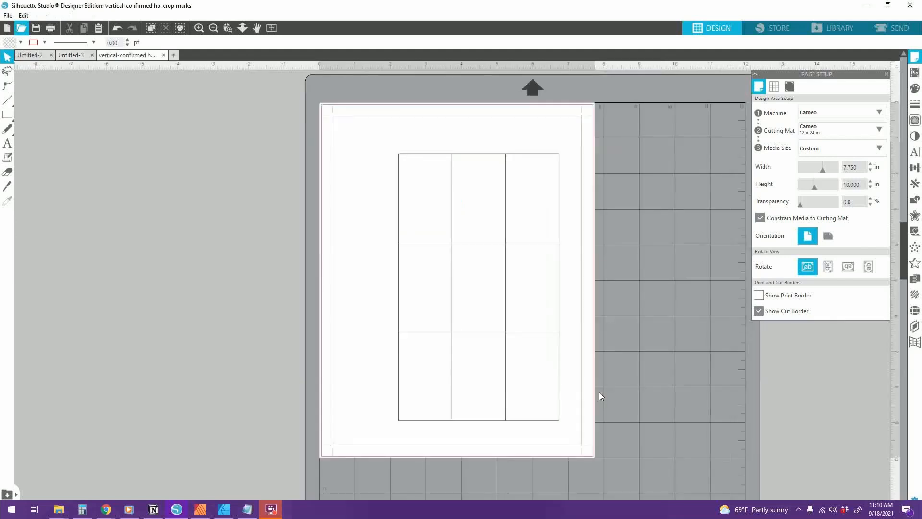
click(465, 311)
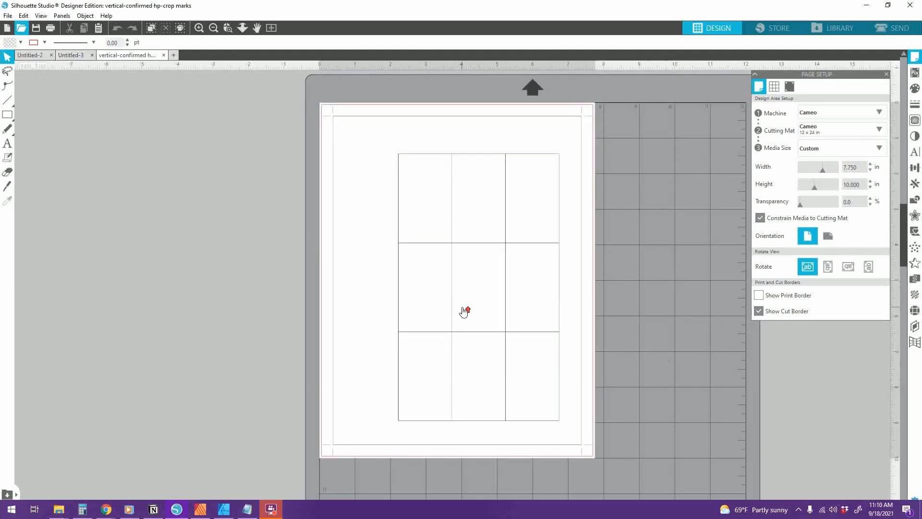
scroll(465, 311, up, 1)
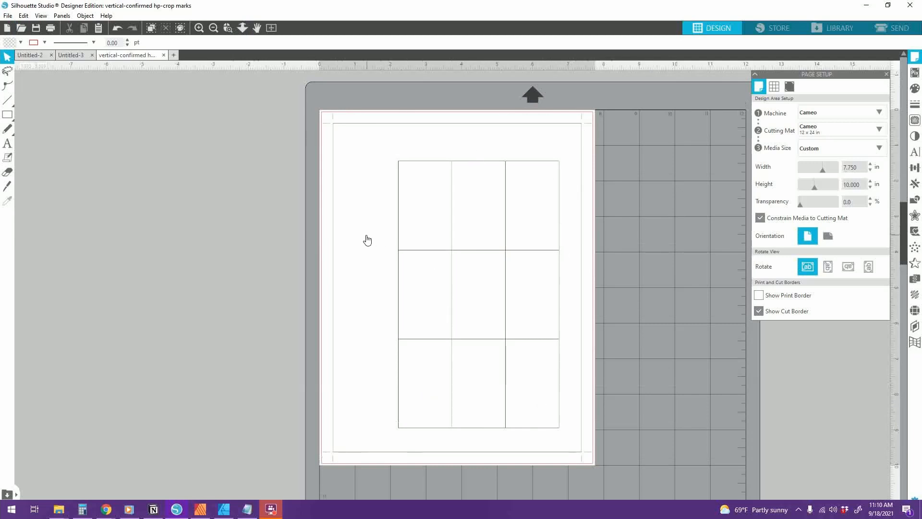
- Open the upsidedown-2 floral PNG from the Desktop folder in its own document
click(21, 28)
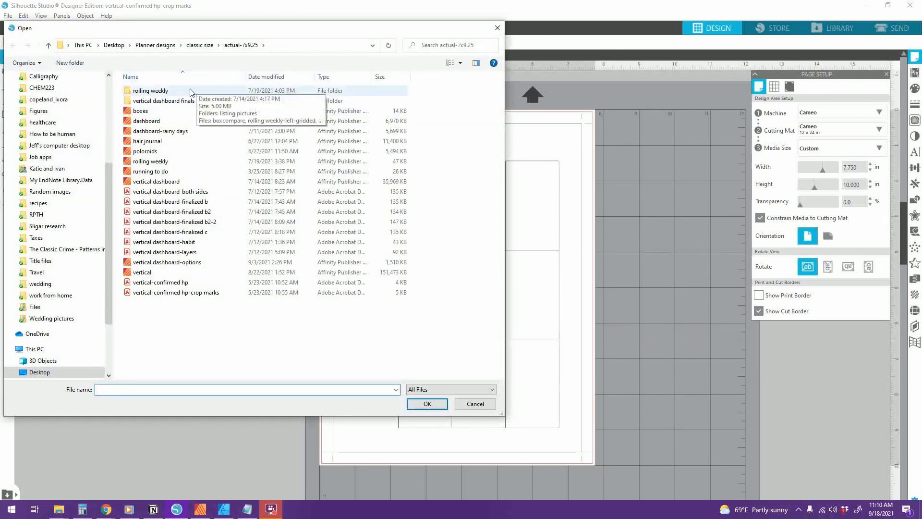
click(200, 45)
click(114, 45)
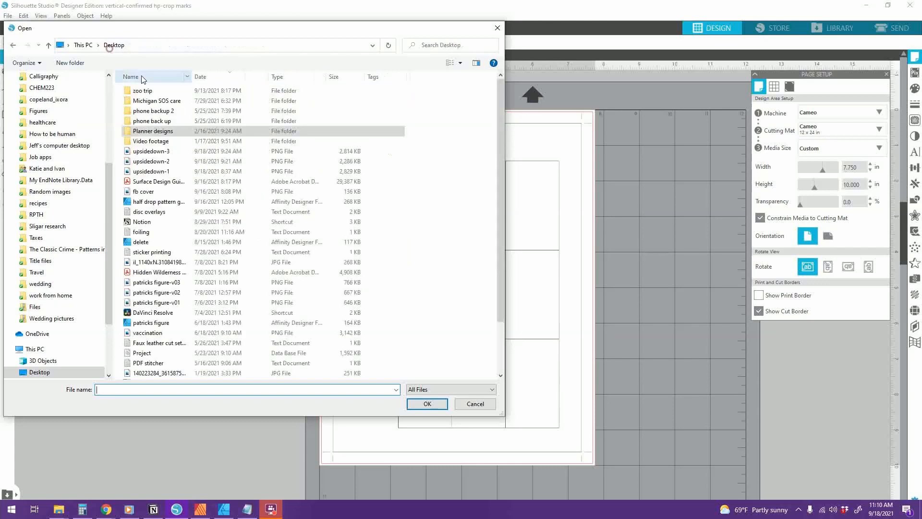
double_click(169, 163)
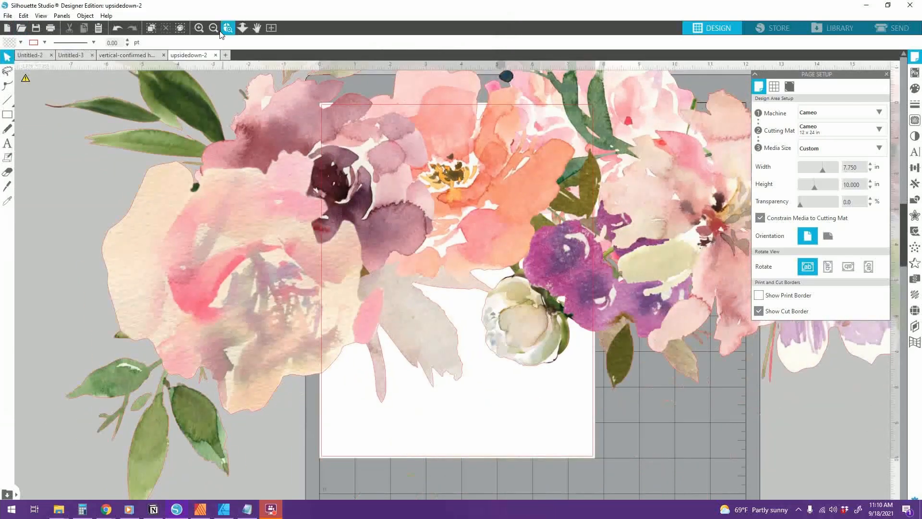
click(222, 30)
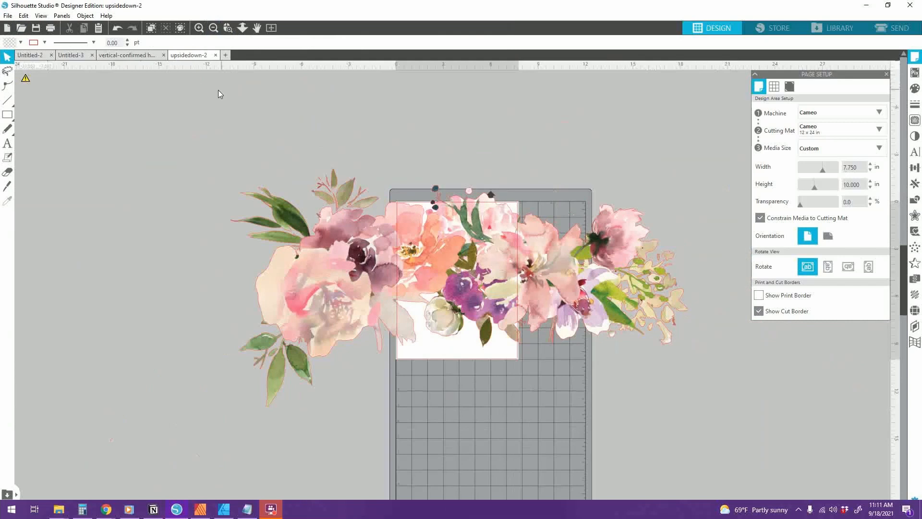
- Scale the floral artwork down to about 23.7 × 12.3 in and reposition it over the page
click(347, 248)
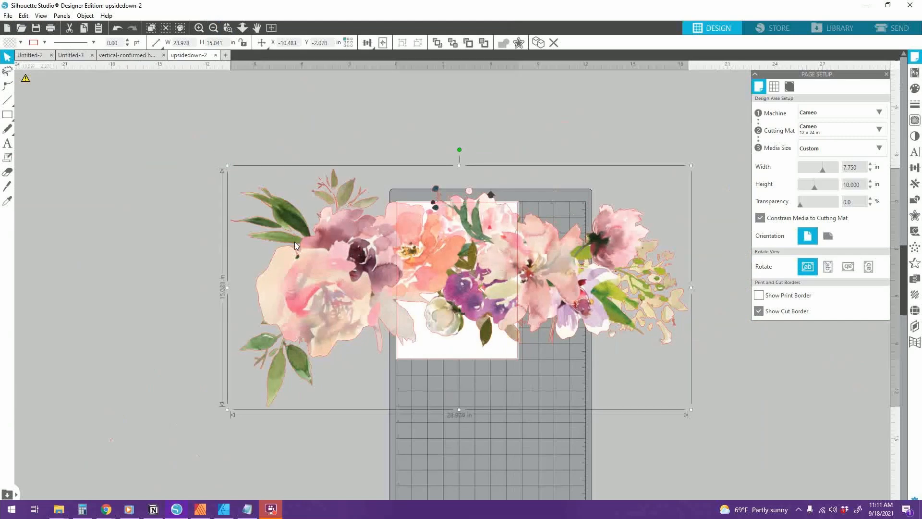
drag(228, 165, 295, 241)
drag(423, 294, 379, 281)
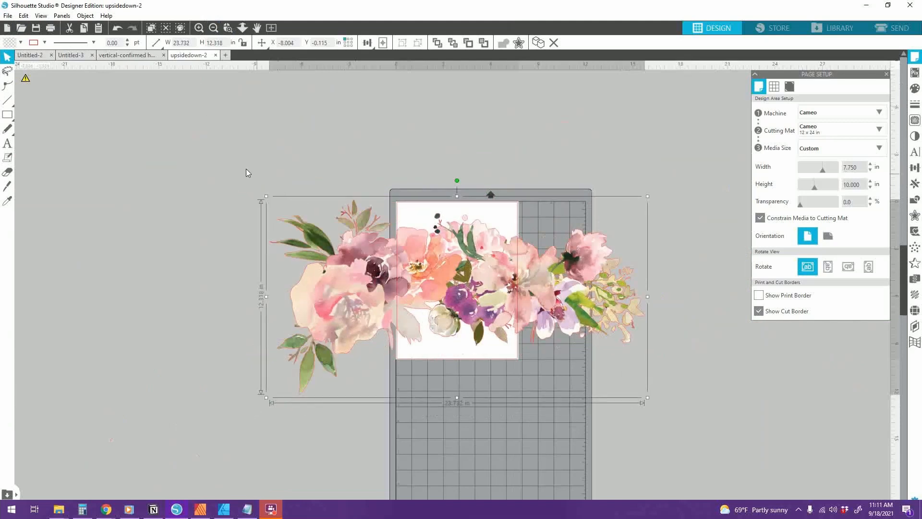
- Copy the floral artwork into the vertical-confirmed hp-crop marks document
click(389, 255)
click(107, 54)
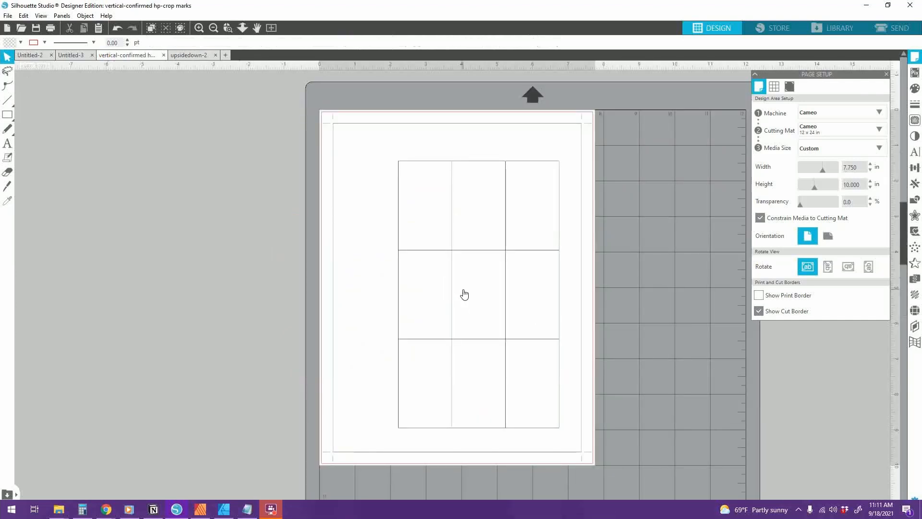
key(ctrl+v)
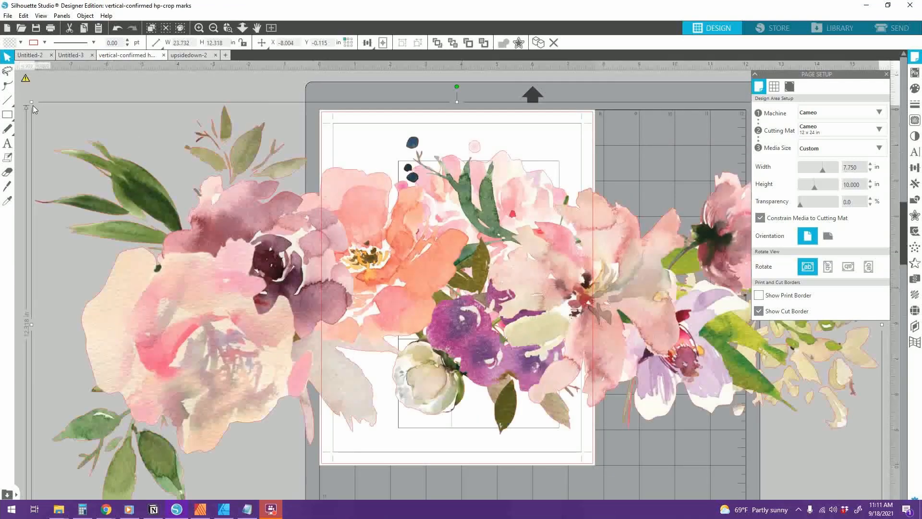
- Shrink the pasted flowers to about 7.3 in wide and place them across the upper part of the planner page
drag(31, 101, 340, 377)
drag(552, 407, 387, 249)
drag(229, 379, 459, 262)
drag(586, 189, 436, 185)
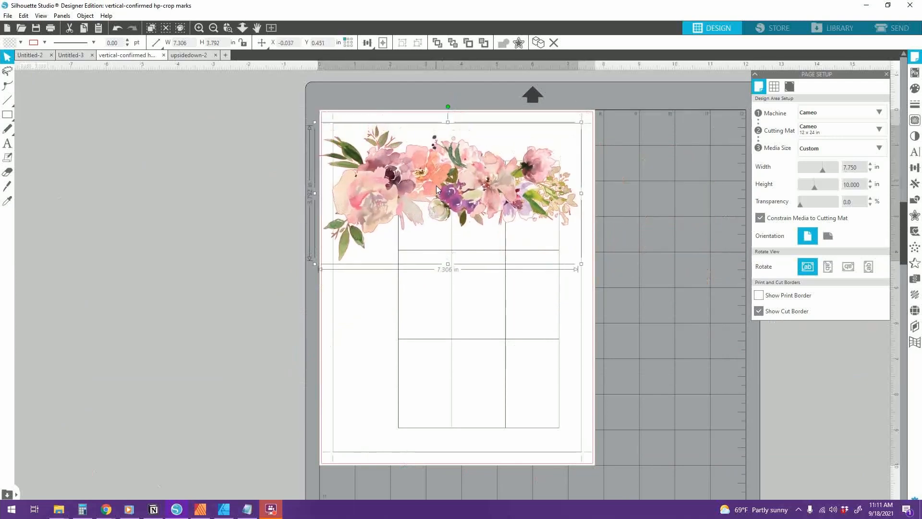
drag(387, 240, 391, 186)
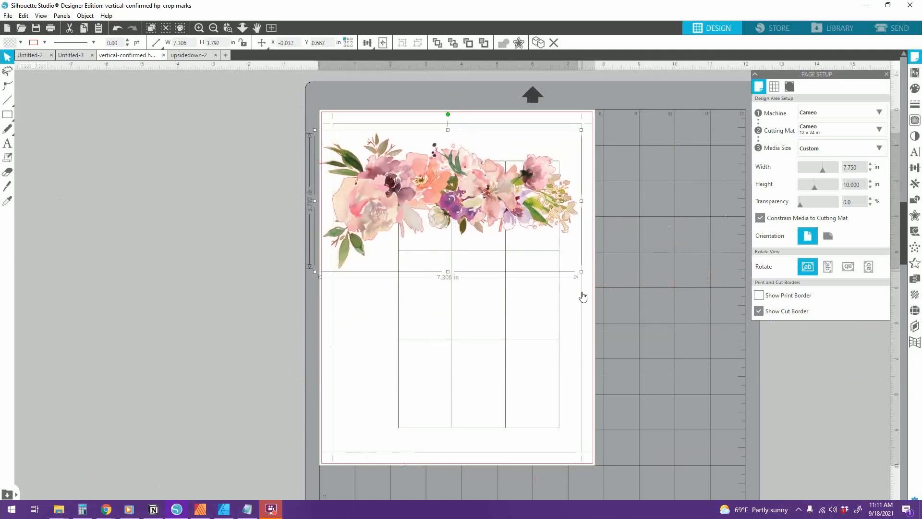
- Enlarge the flowers to about 7.6 in wide and nudge them to span the page width
drag(581, 272, 593, 283)
drag(441, 192, 439, 189)
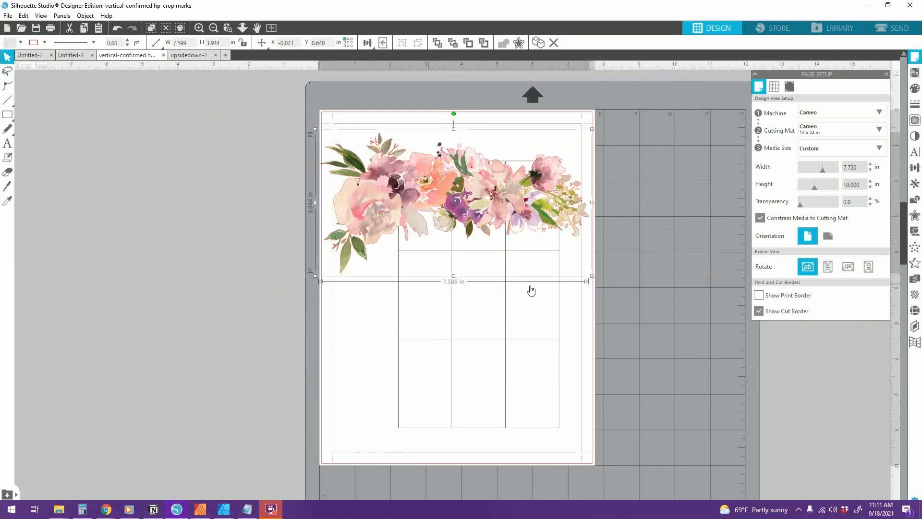
click(640, 275)
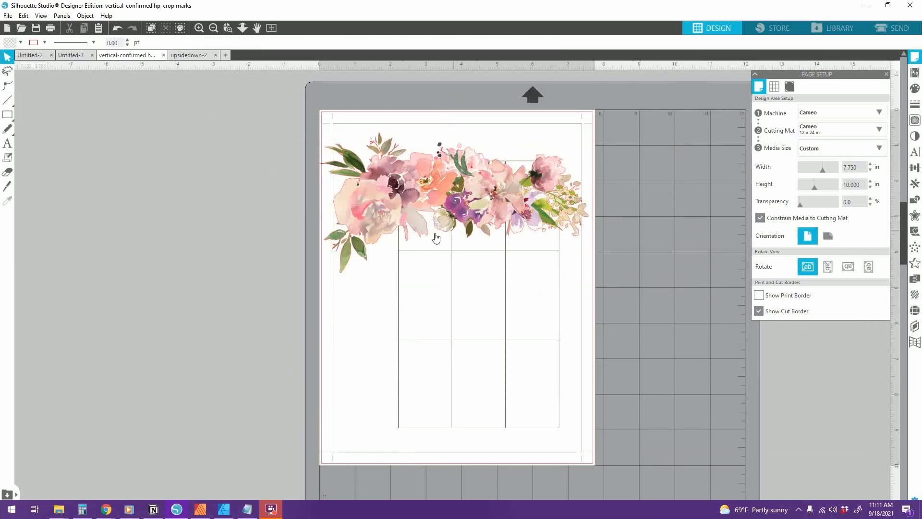
- Check the floral planner page in the print preview and close it without printing
click(402, 212)
click(43, 43)
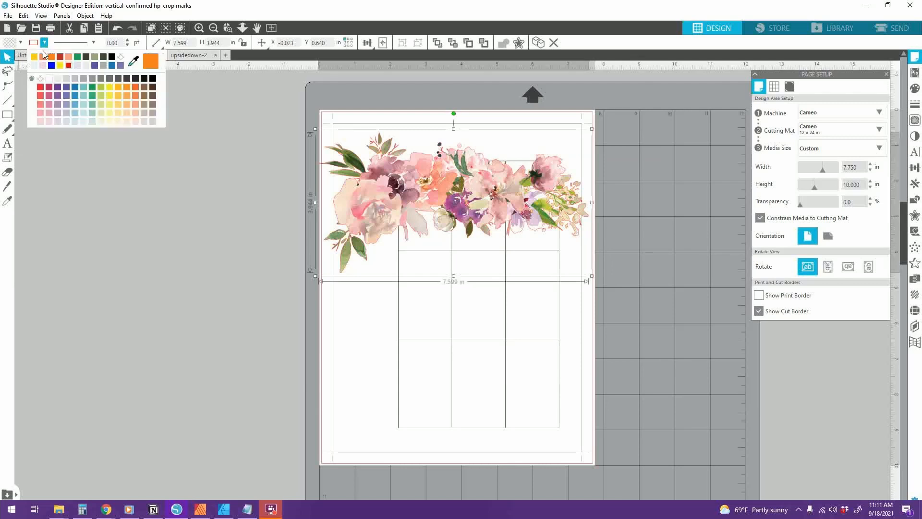
click(185, 245)
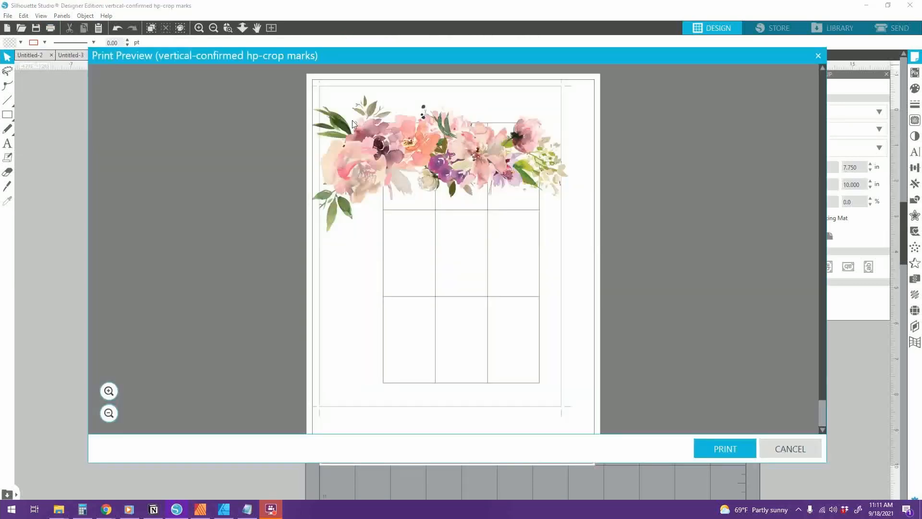
click(811, 443)
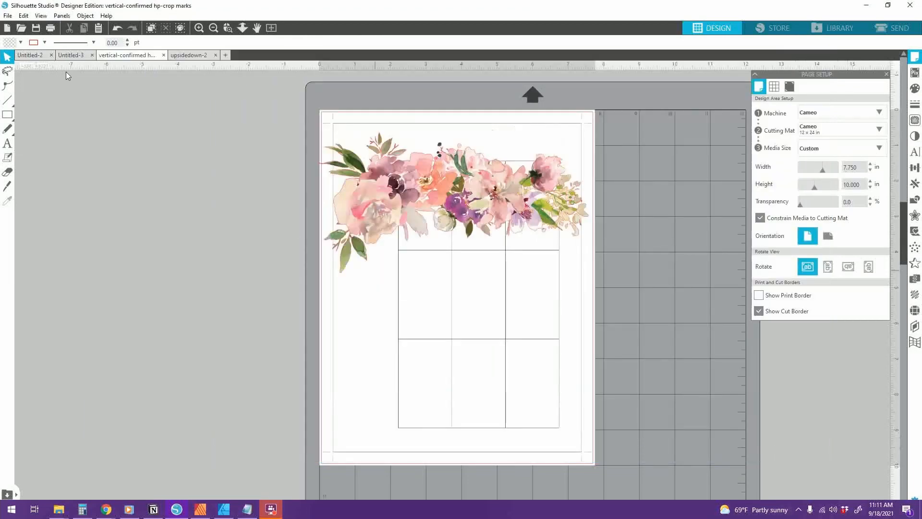
- Remove the red outline from the floral artwork by setting its line color to none
click(403, 196)
click(45, 42)
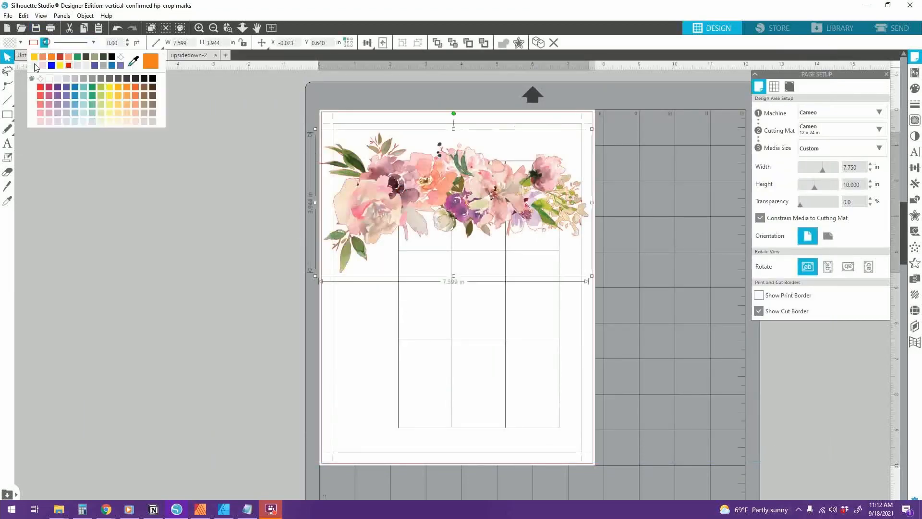
click(121, 58)
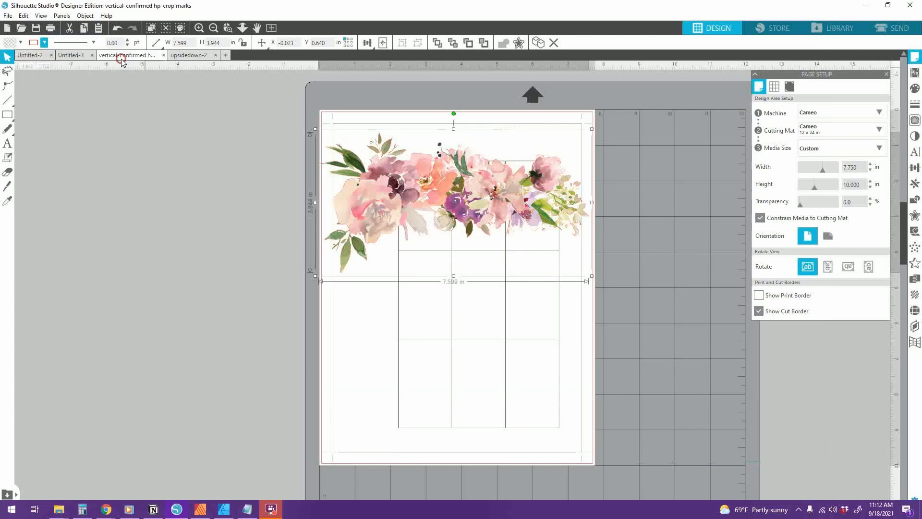
click(171, 183)
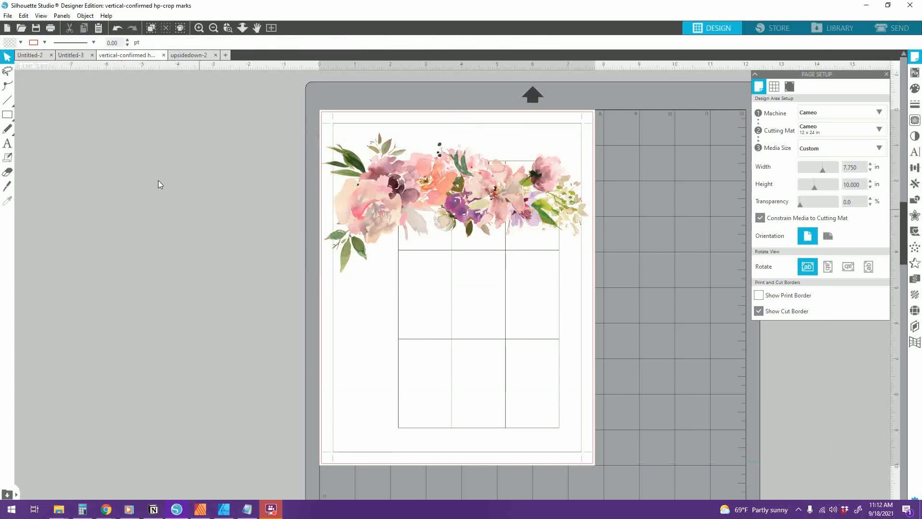
- Add the text "Sept" above the flowers near the page's upper-left corner and give it a dark olive fill
click(8, 143)
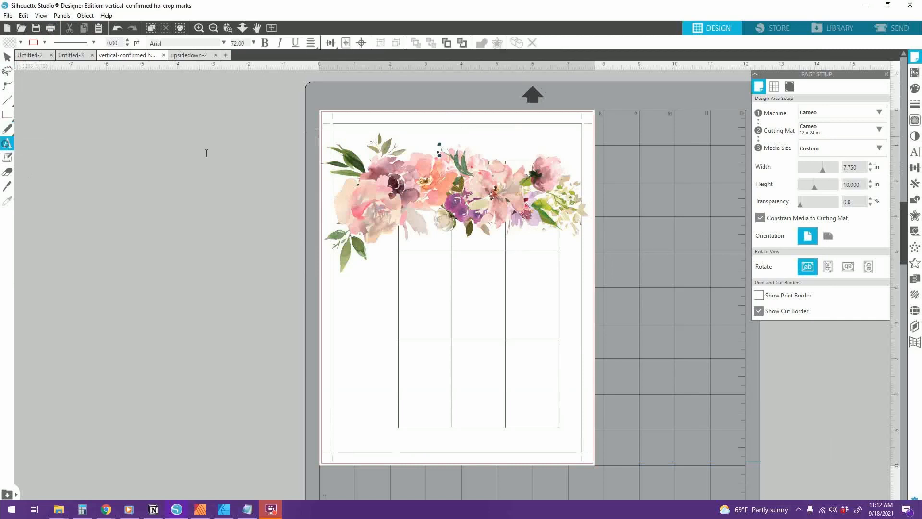
click(343, 138)
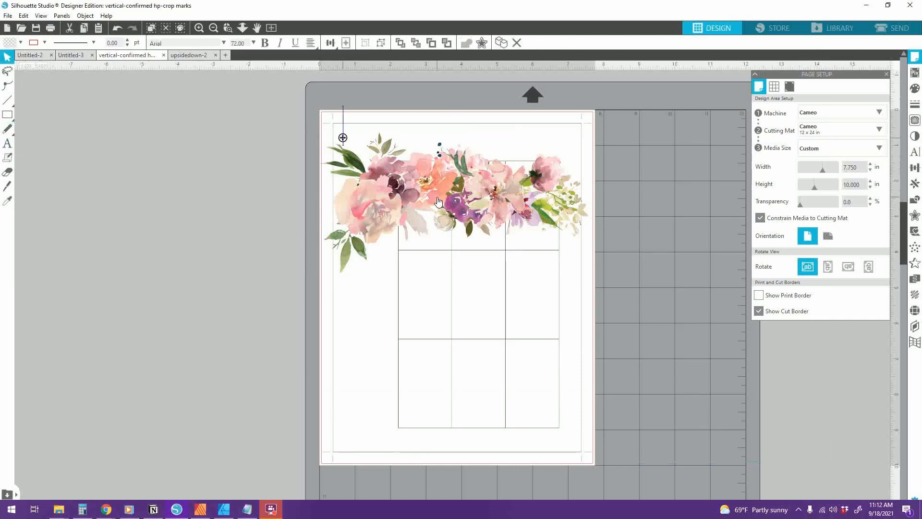
text(Sept)
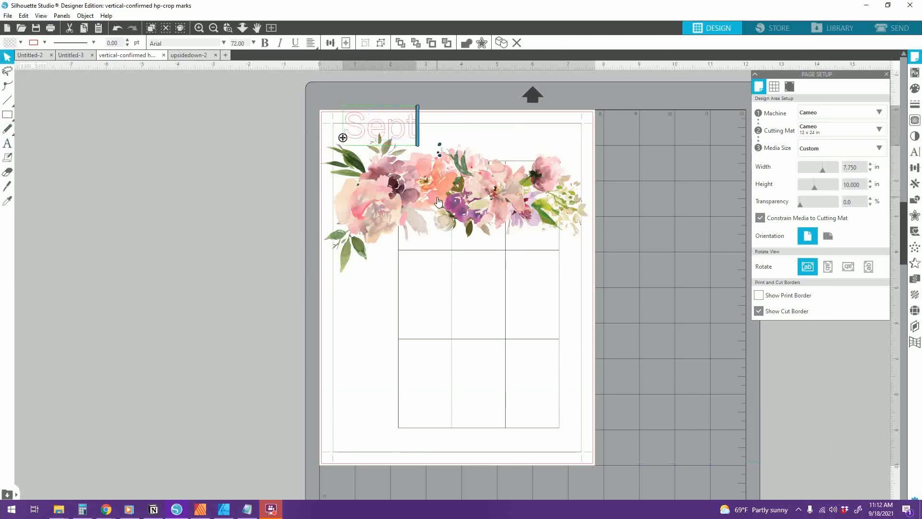
key(ctrl+a)
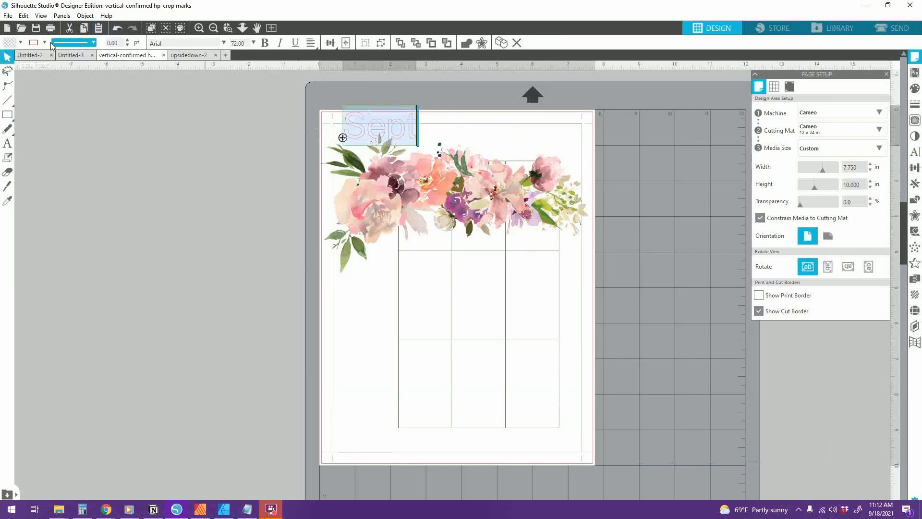
click(21, 43)
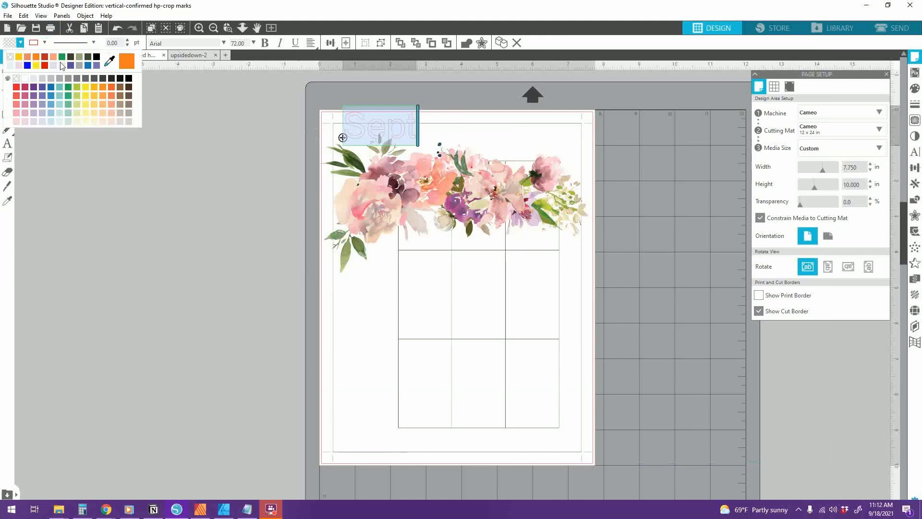
click(70, 58)
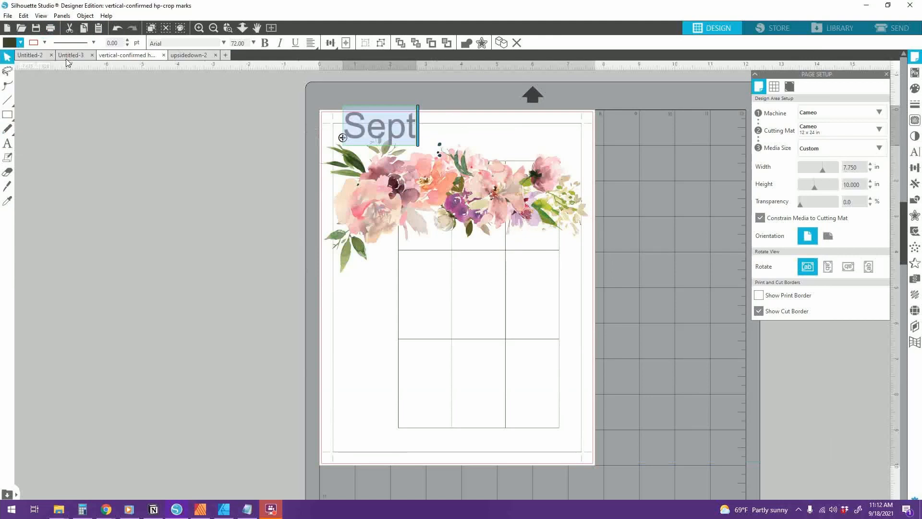
- Set the font of the "Sept" text to Blonde Unicorn
click(224, 43)
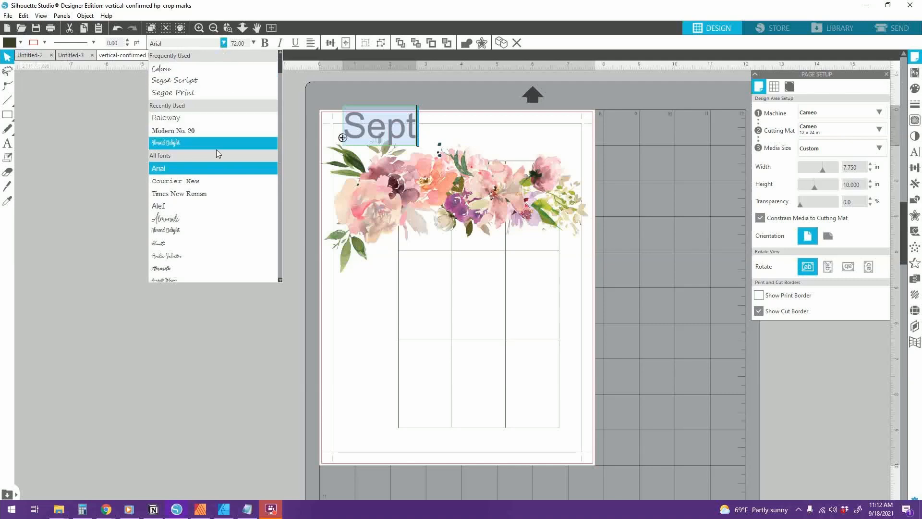
scroll(216, 153, down, 5)
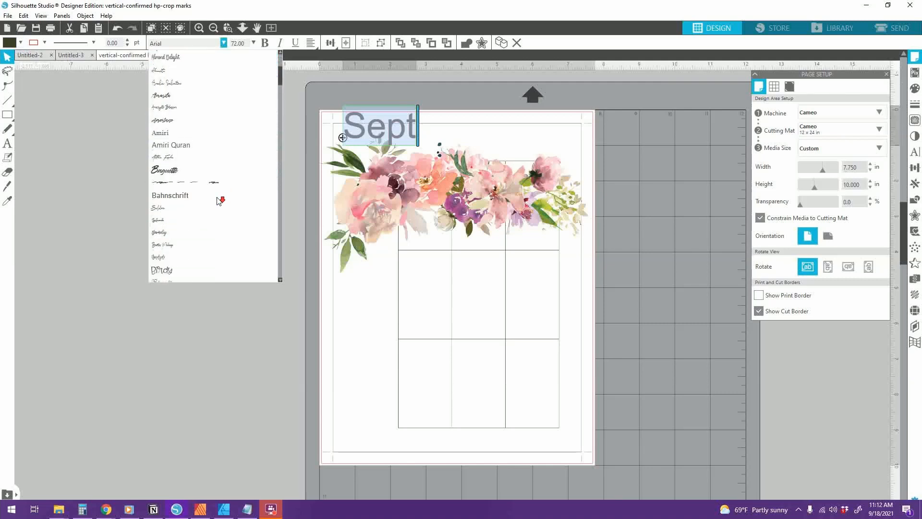
scroll(220, 200, down, 4)
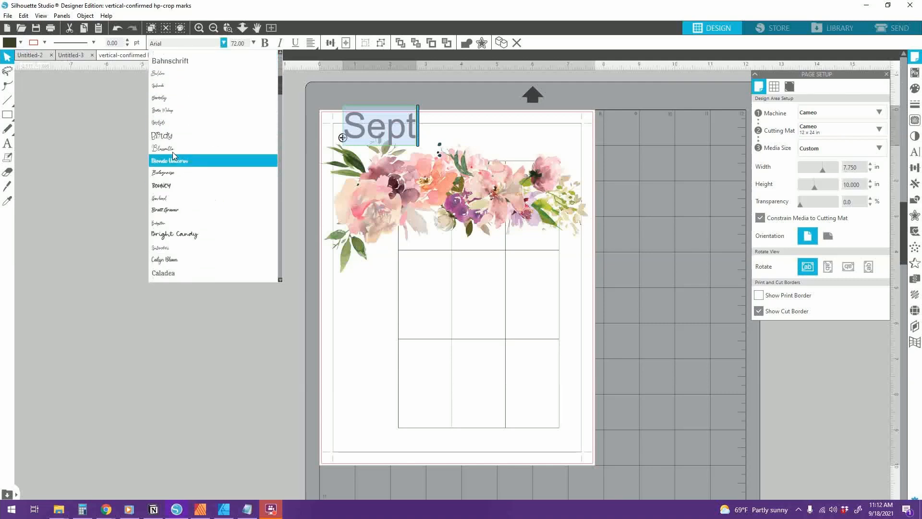
click(172, 160)
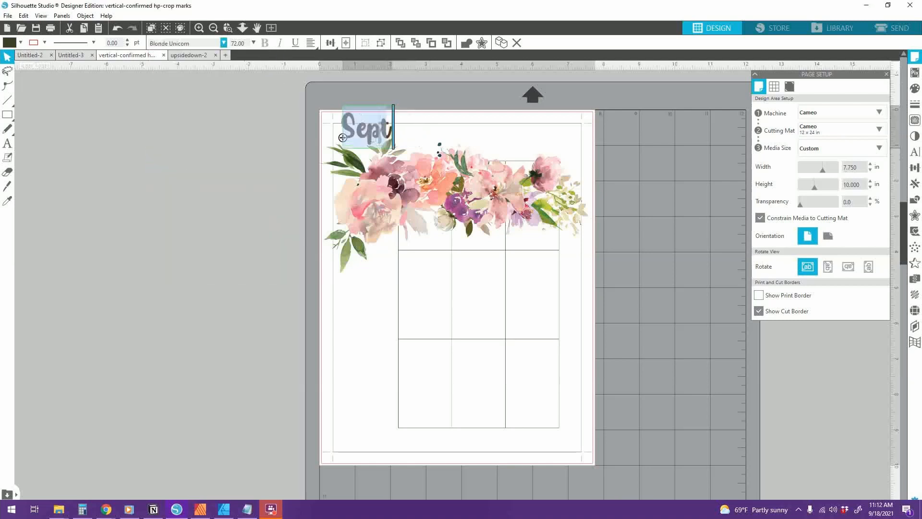
click(8, 57)
drag(365, 140, 365, 155)
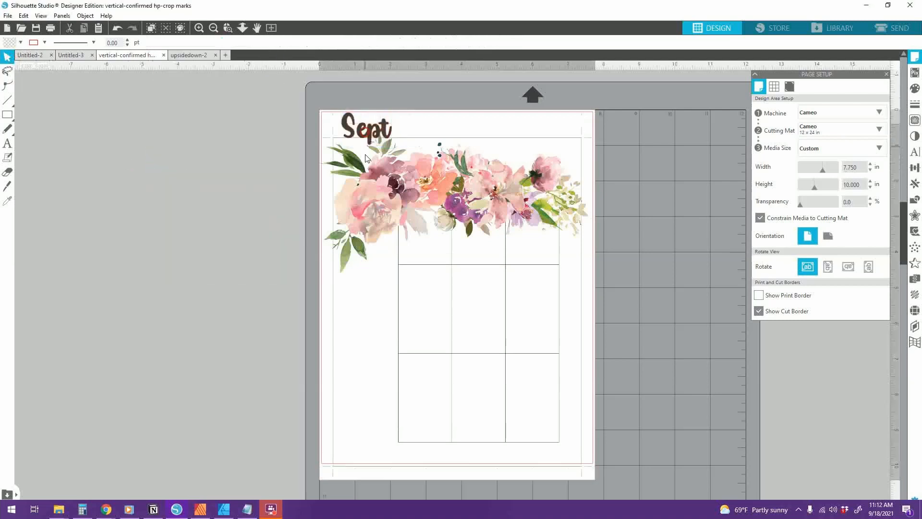
key(ctrl+z)
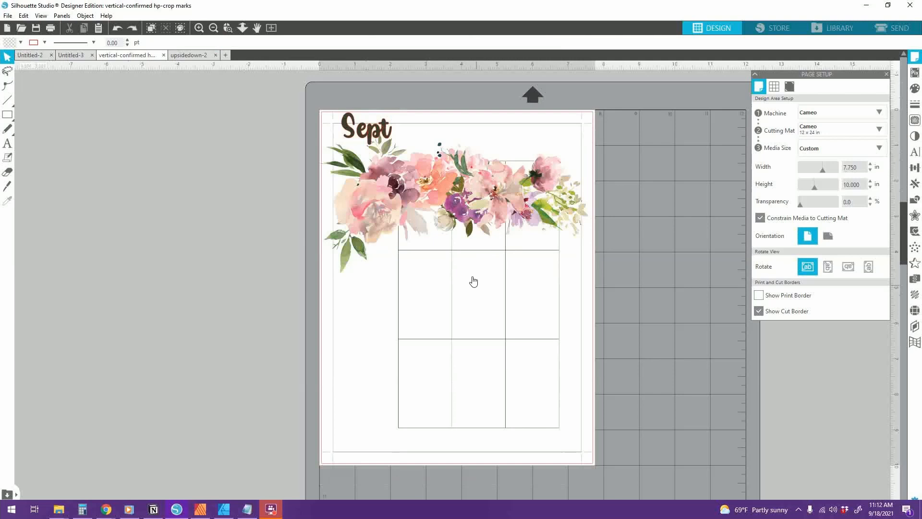
mouse_move(504, 294)
mouse_down()
mouse_move(433, 322)
mouse_move(488, 294)
mouse_up()
click(627, 293)
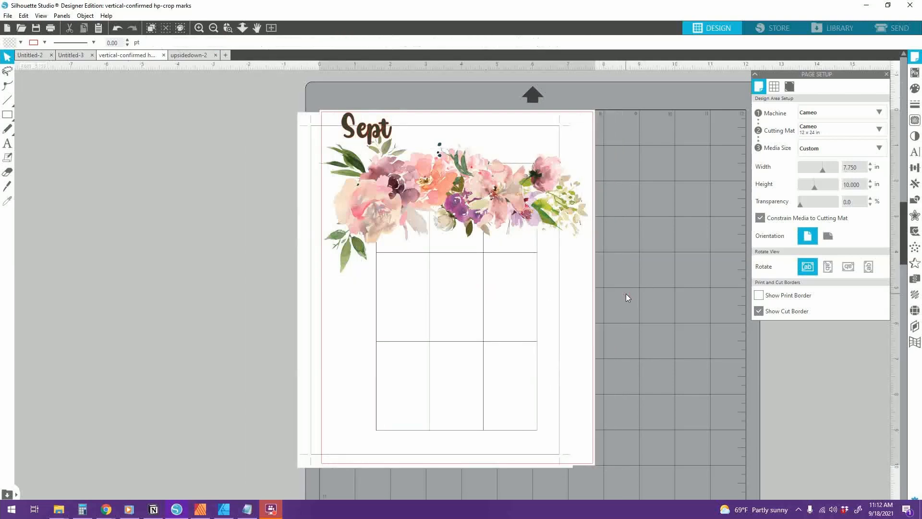
key(ctrl+z)
key(ctrl+z)
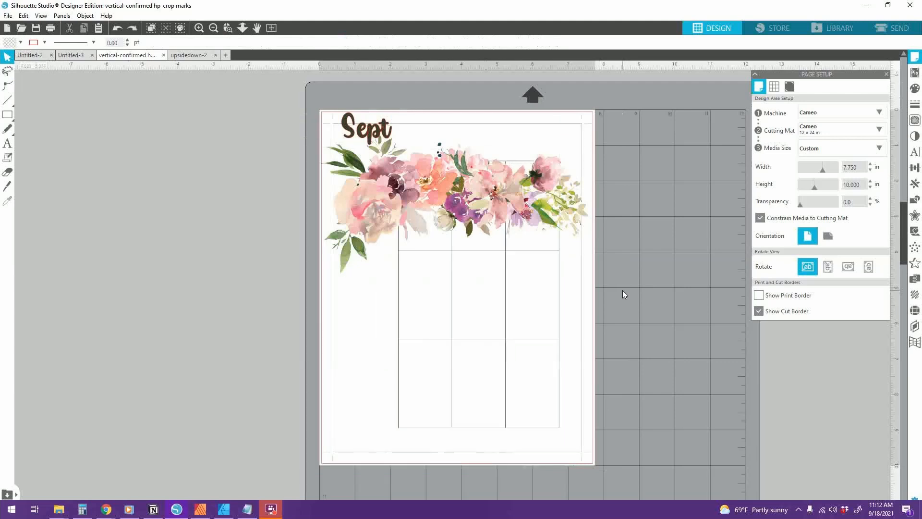
- Move the box layout polygon from Layer 1 onto a new, locked layer placed beneath Layer 1
click(915, 328)
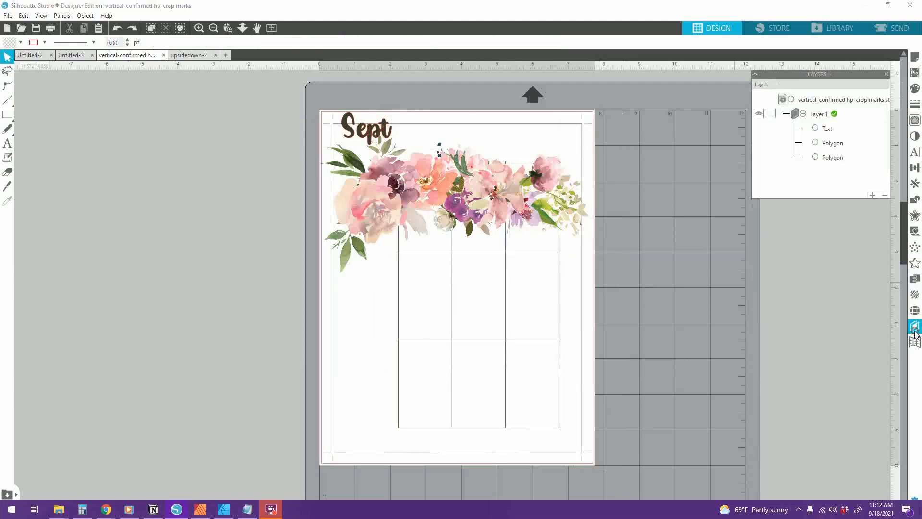
click(825, 161)
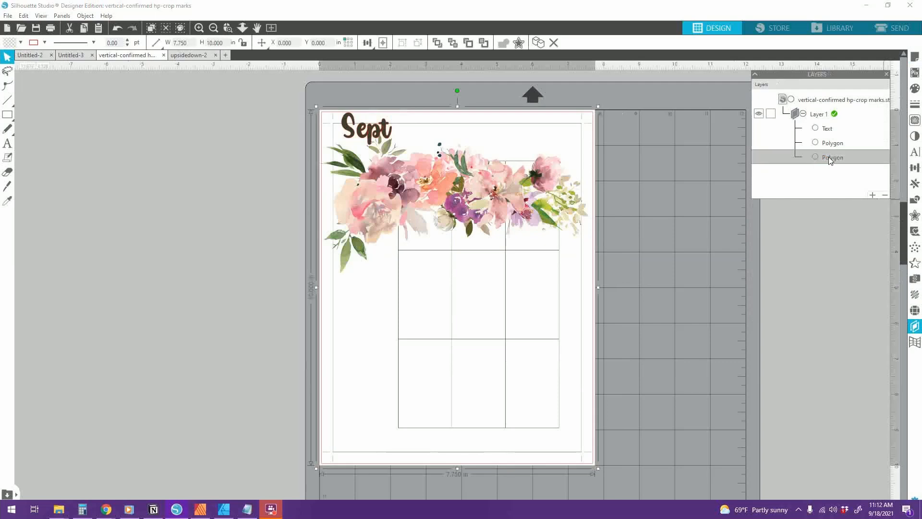
right_click(826, 158)
click(772, 114)
click(772, 114)
key(Delete)
click(872, 193)
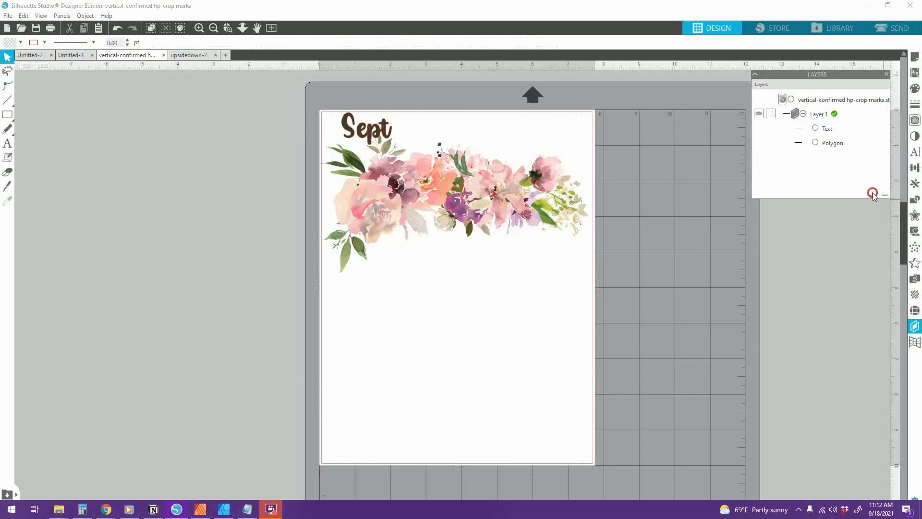
key(ctrl+v)
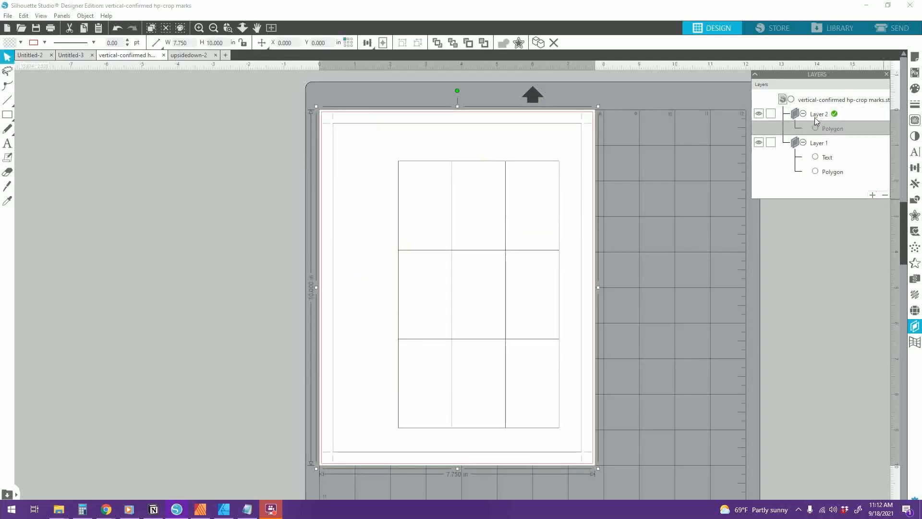
drag(815, 117, 815, 186)
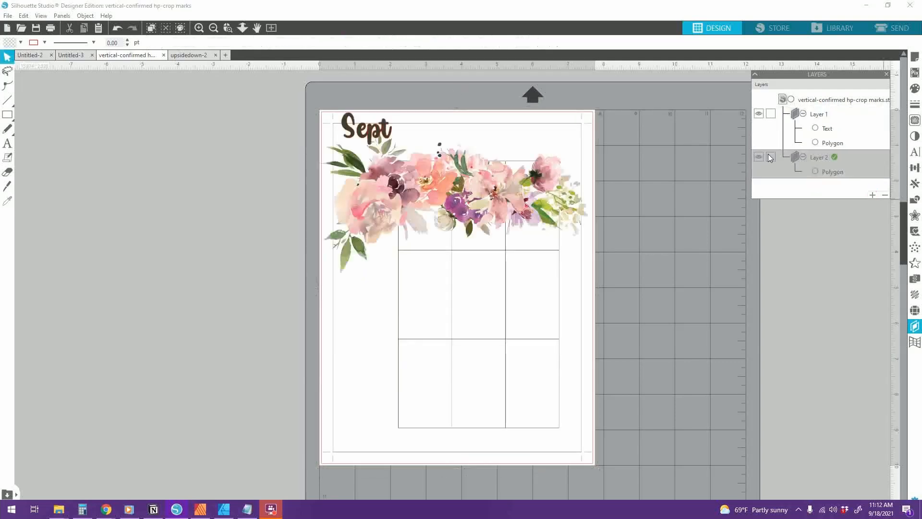
click(667, 259)
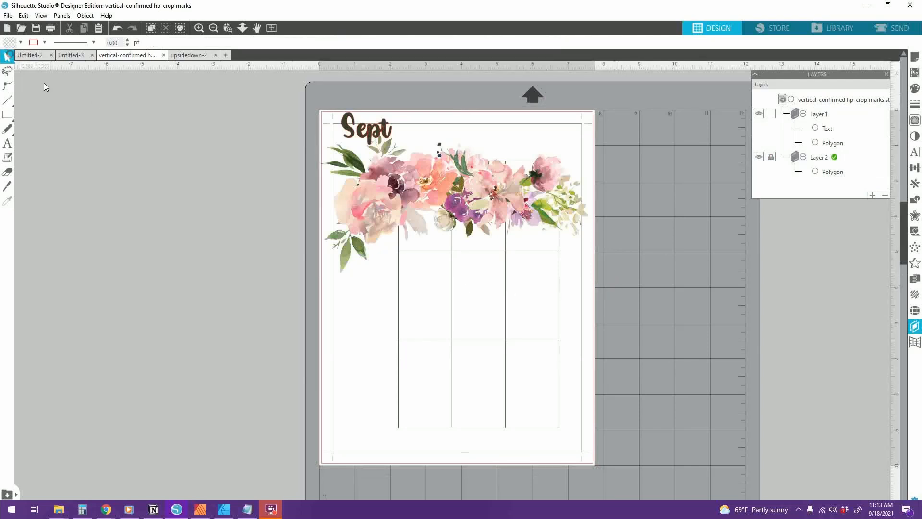
- Remove the red outline from the "Sept" text and move it slightly down, inside the page's crop marks
click(379, 134)
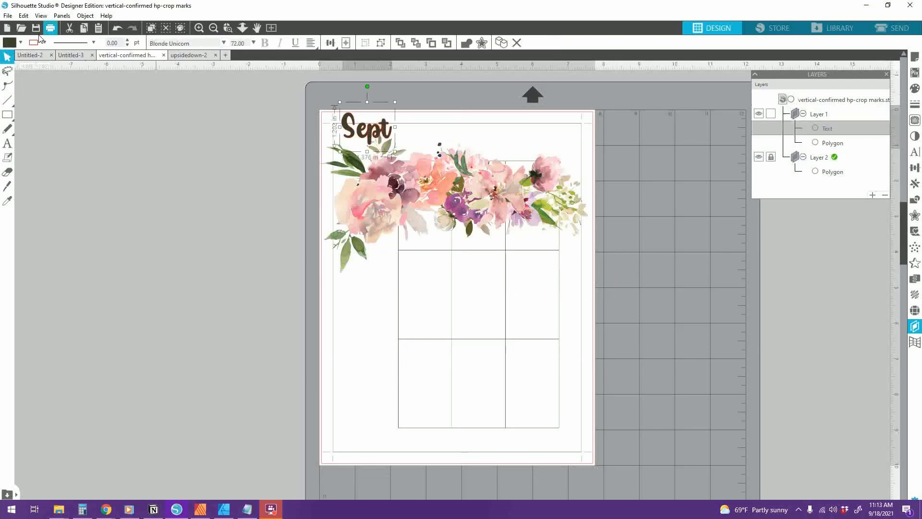
click(21, 42)
click(44, 42)
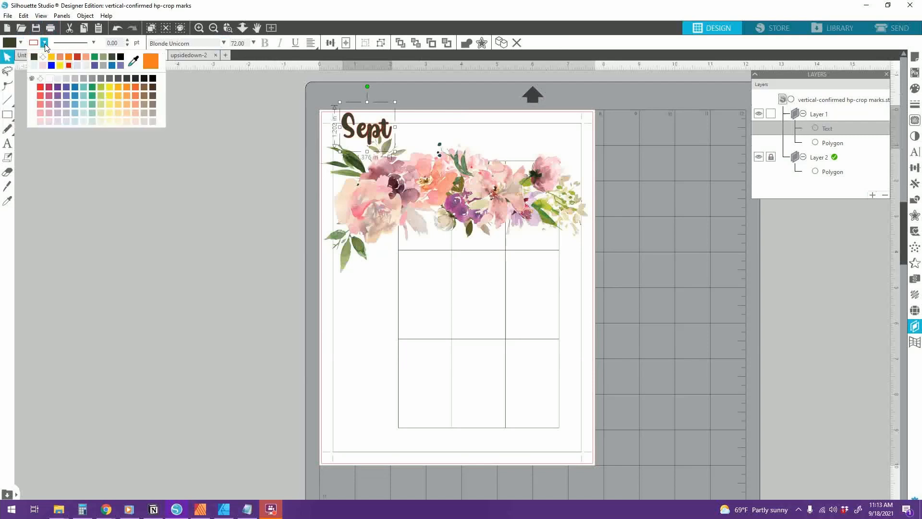
click(45, 57)
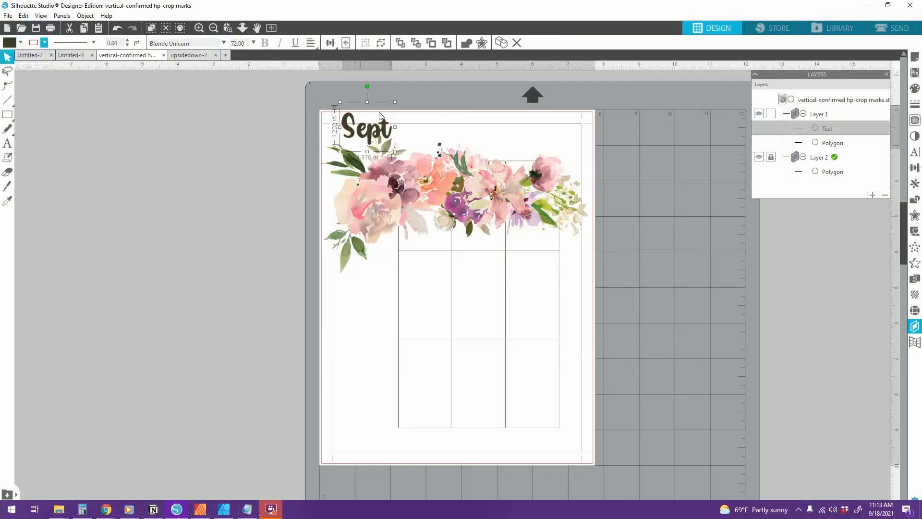
drag(380, 116, 364, 144)
click(273, 155)
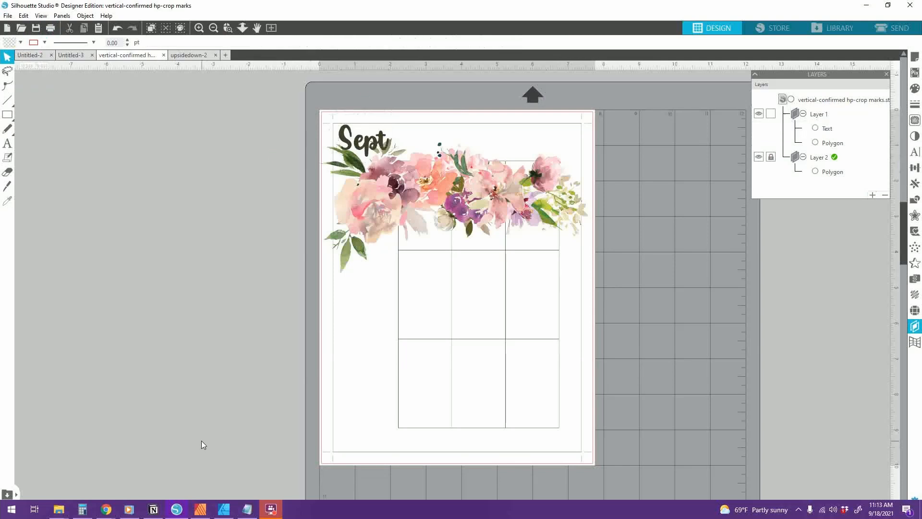
- Make Layer 1 active and place a copy of the "Sept" text to the right of the original, over the flowers
click(364, 144)
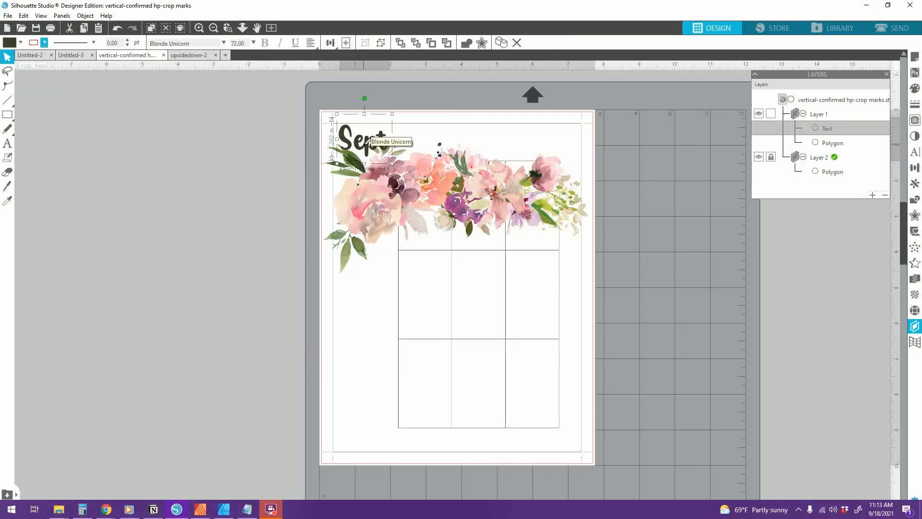
key(ctrl+c)
key(ctrl+v)
click(357, 177)
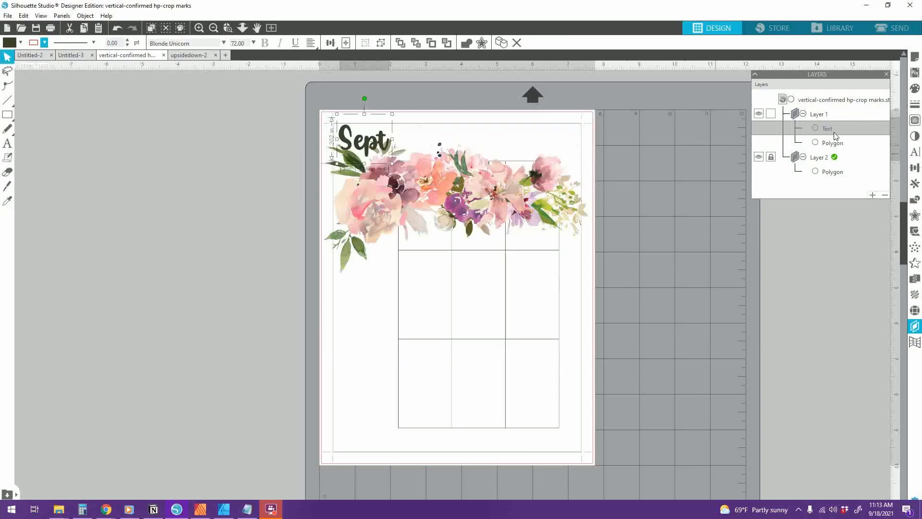
click(815, 114)
click(363, 135)
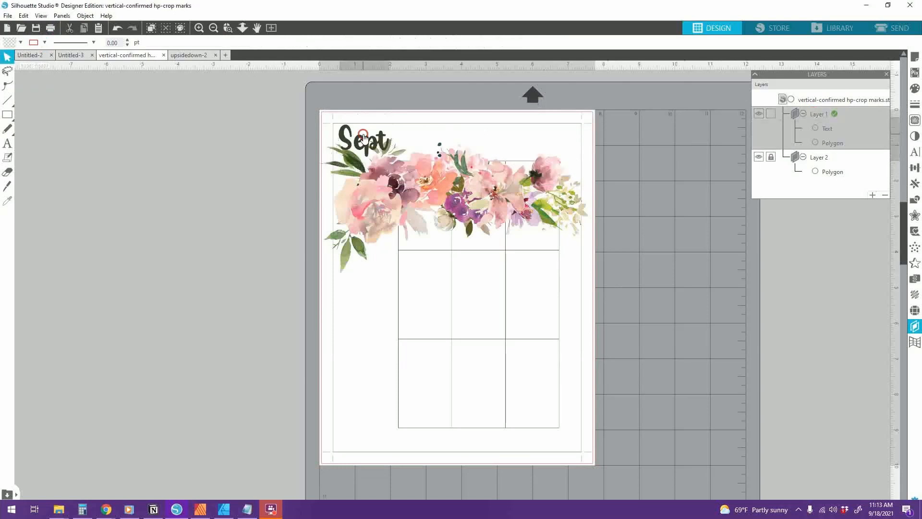
alt+drag(370, 143, 434, 155)
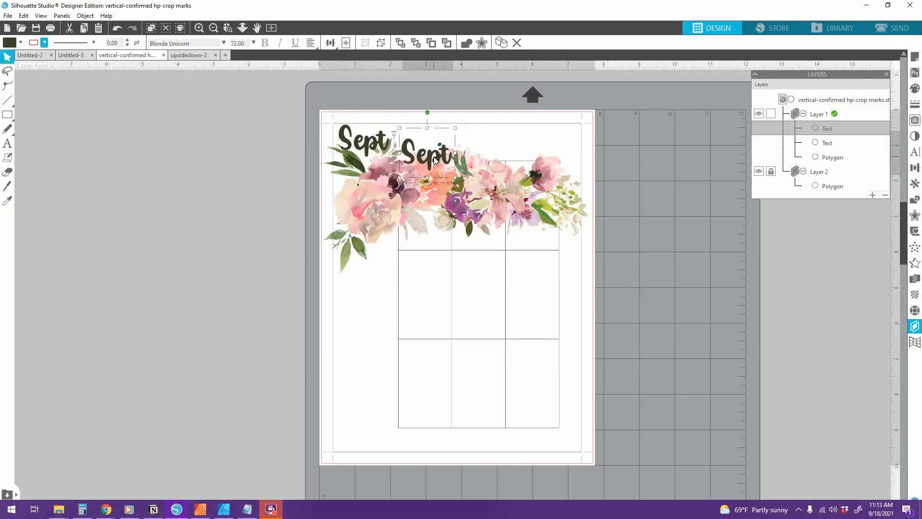
- Change the wording of the copied "Sept" text to "monday"
double_click(435, 156)
key(ctrl+a)
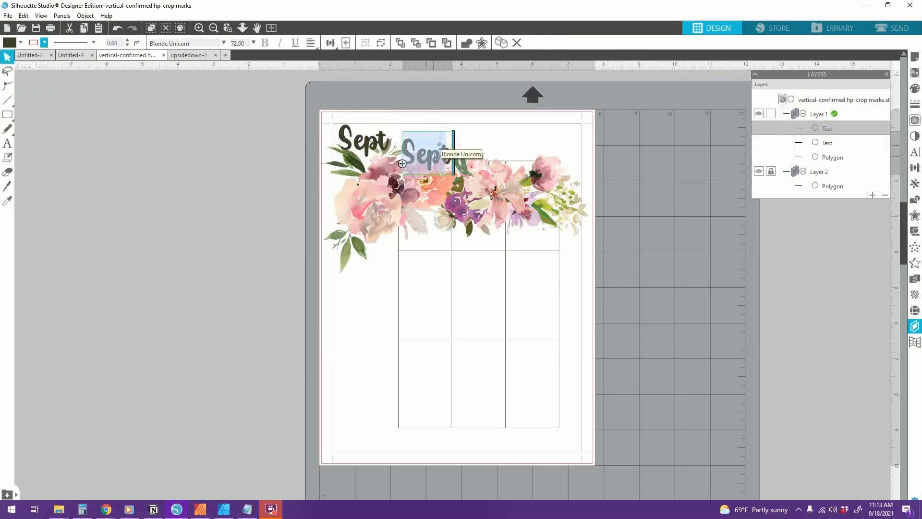
text(monday)
key(BackSpace)
key(BackSpace)
key(BackSpace)
key(BackSpace)
text(n)
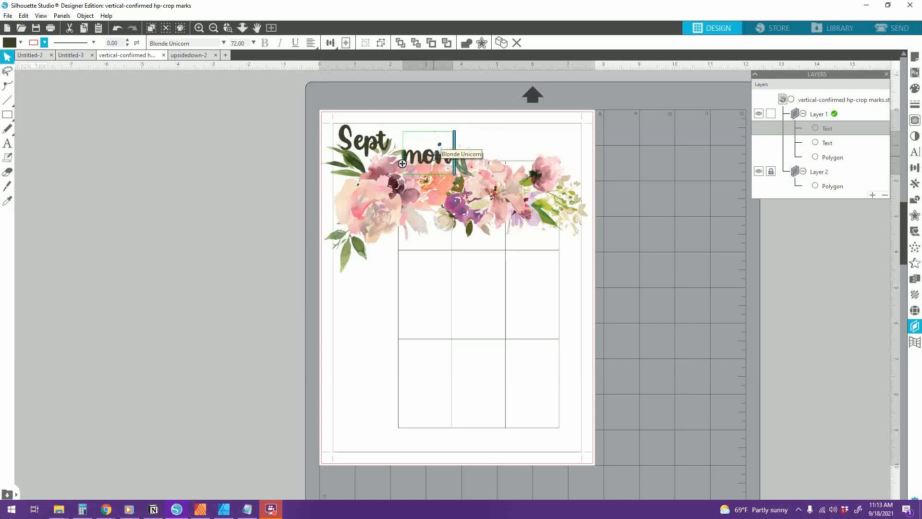
text(day)
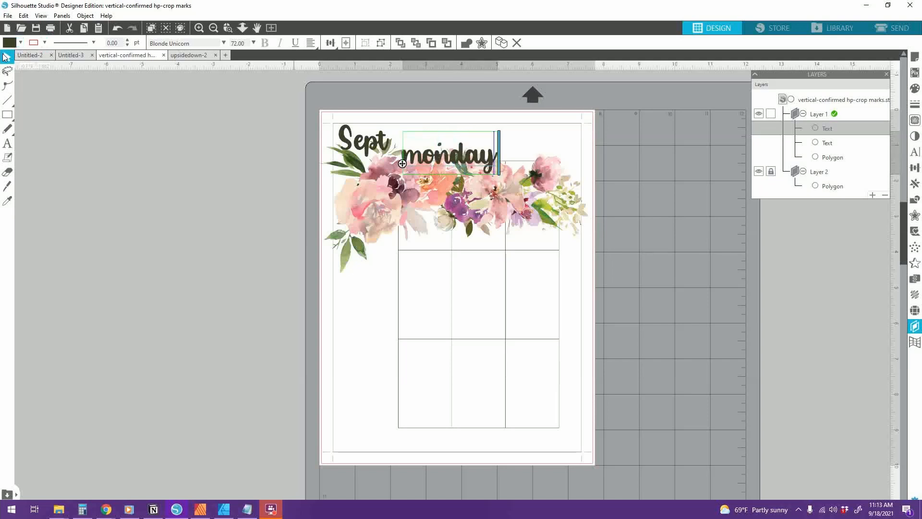
- Try font size 30 on the "monday" text, and increase it to 35
double_click(245, 44)
click(137, 174)
click(411, 158)
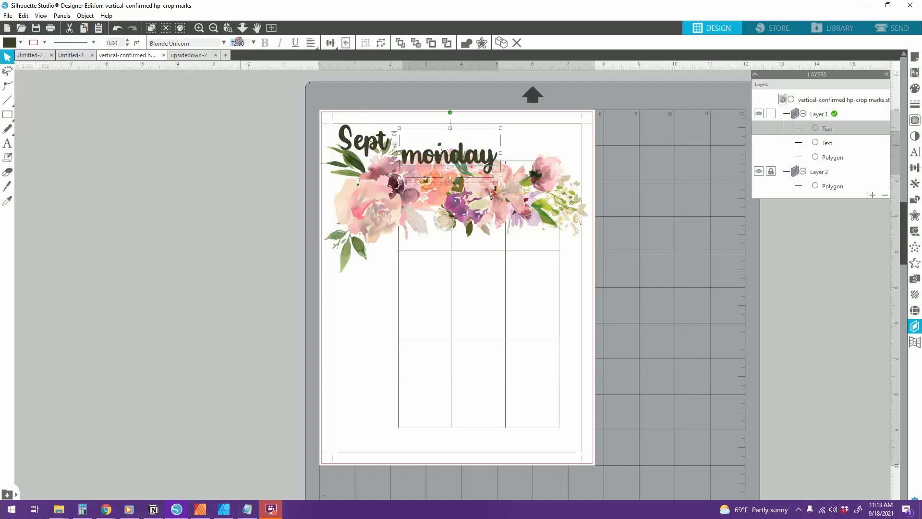
click(240, 41)
text(30)
key(Return)
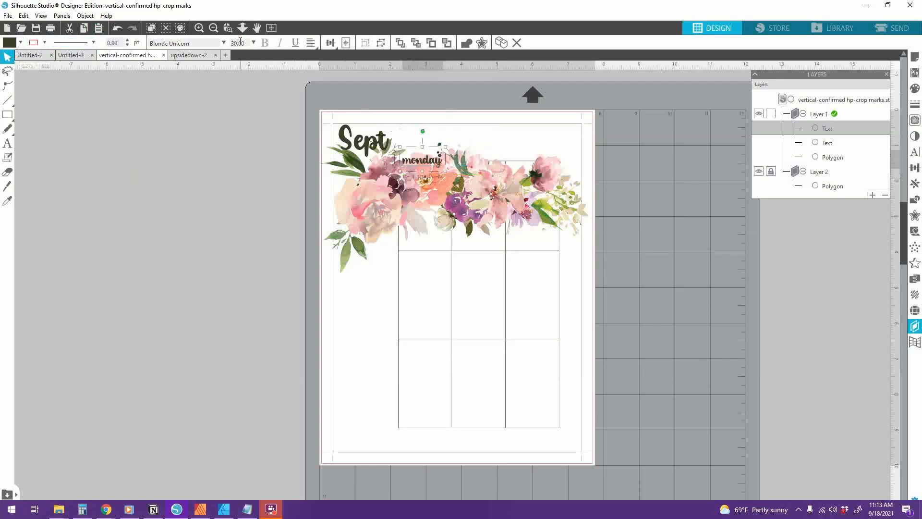
key(Return)
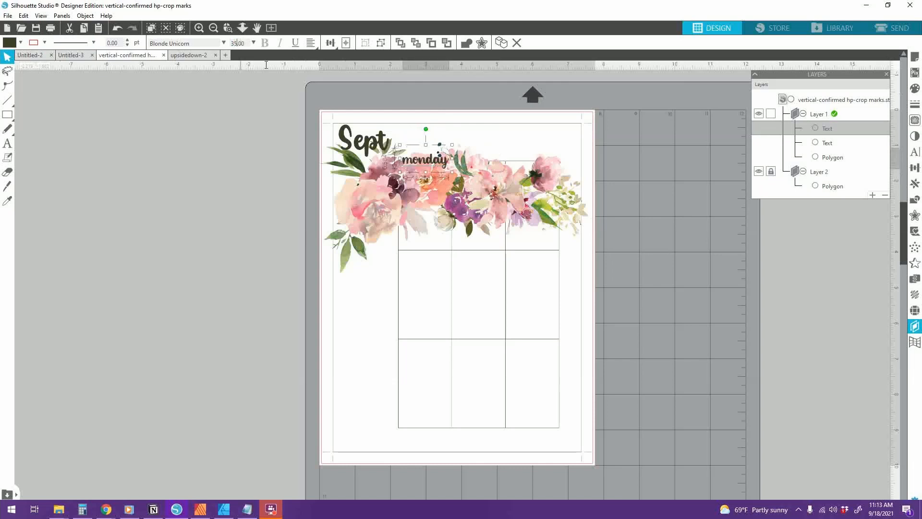
- Replace the "monday" wording with "wednesday" and move the text above the right-hand column of boxes
double_click(432, 163)
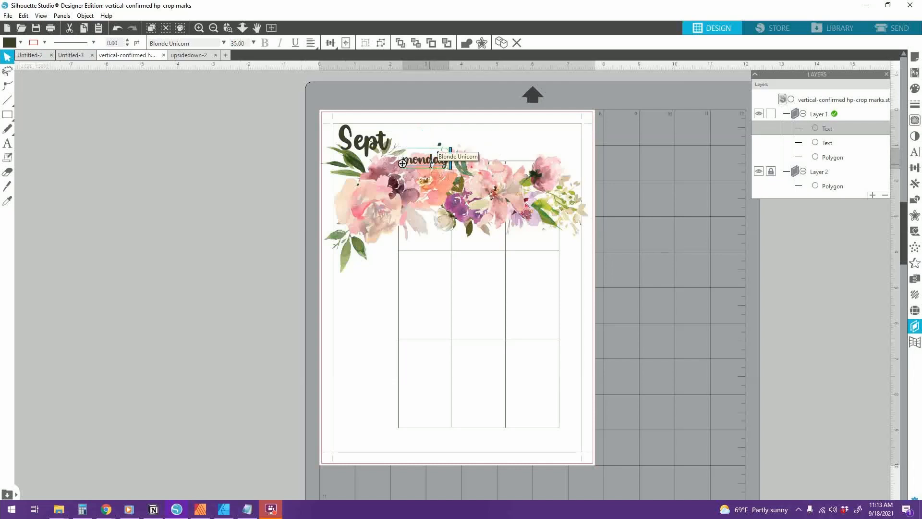
key(Escape)
key(BackSpace)
key(BackSpace)
key(BackSpace)
key(BackSpace)
key(BackSpace)
key(BackSpace)
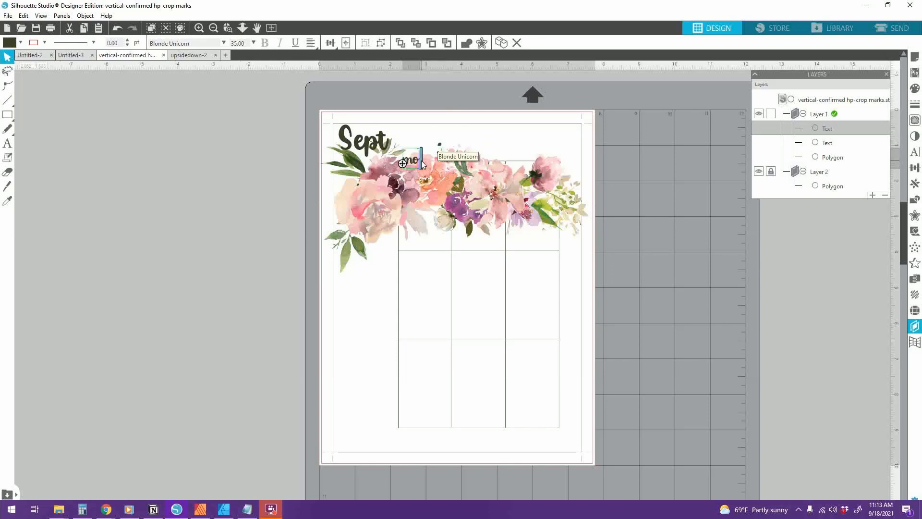
text(wednesday)
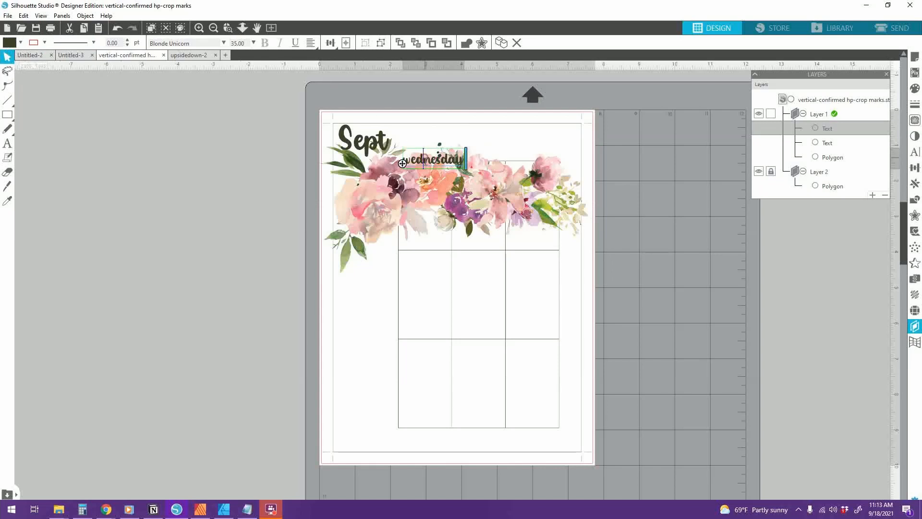
click(62, 134)
drag(423, 159, 523, 157)
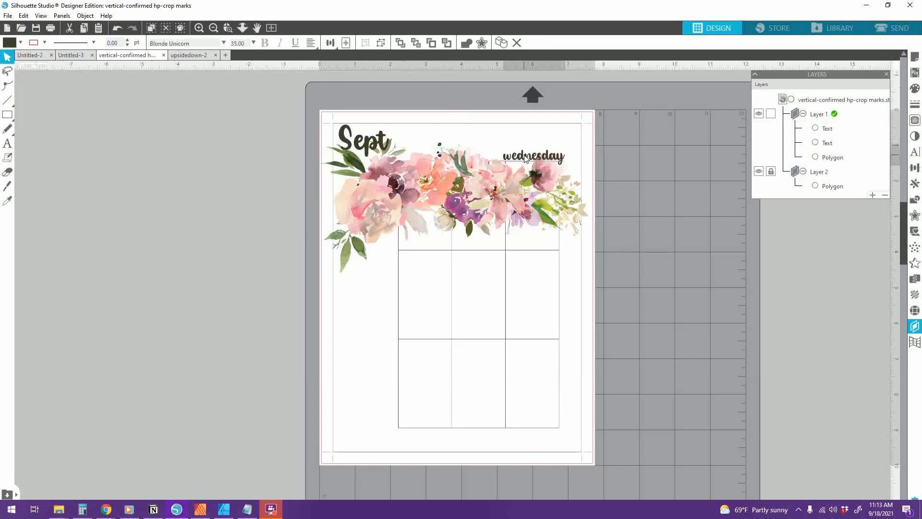
- Set the "wednesday" text's font size to 30 and nudge it to fit above the right-hand column
click(538, 157)
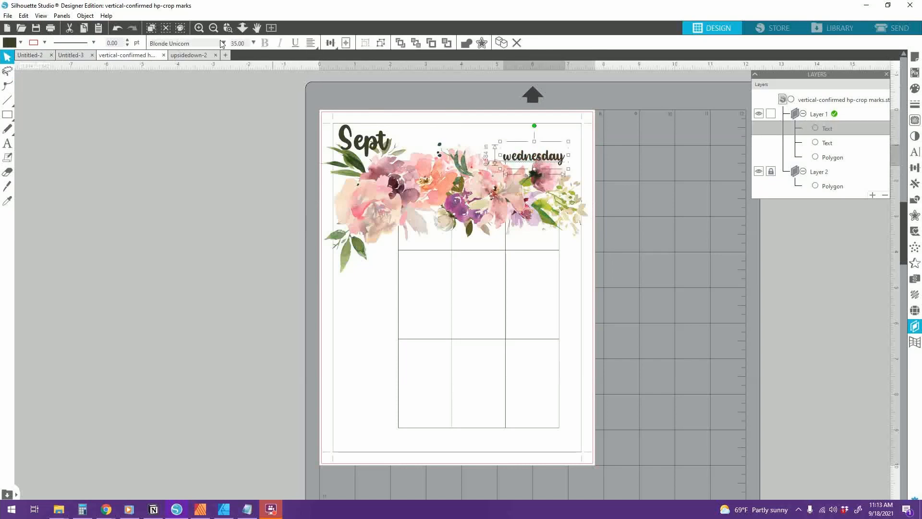
click(241, 43)
text(30)
key(Return)
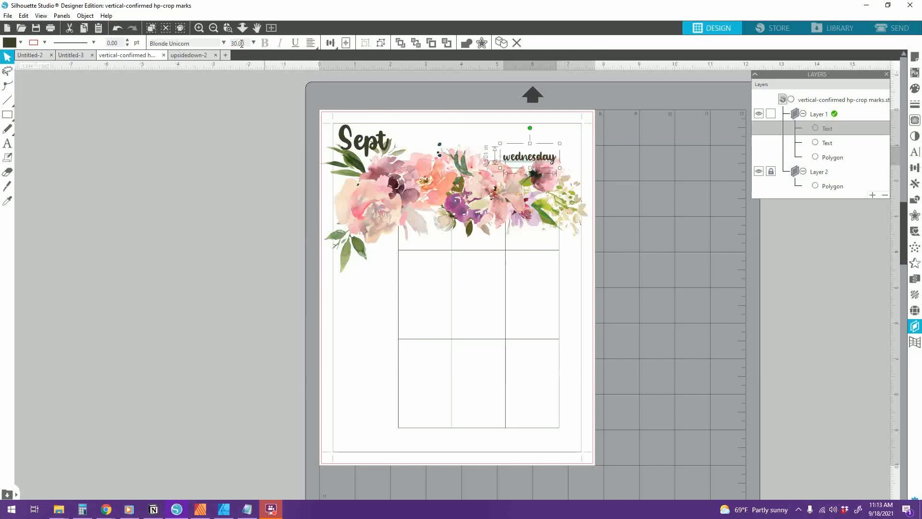
click(644, 167)
click(531, 159)
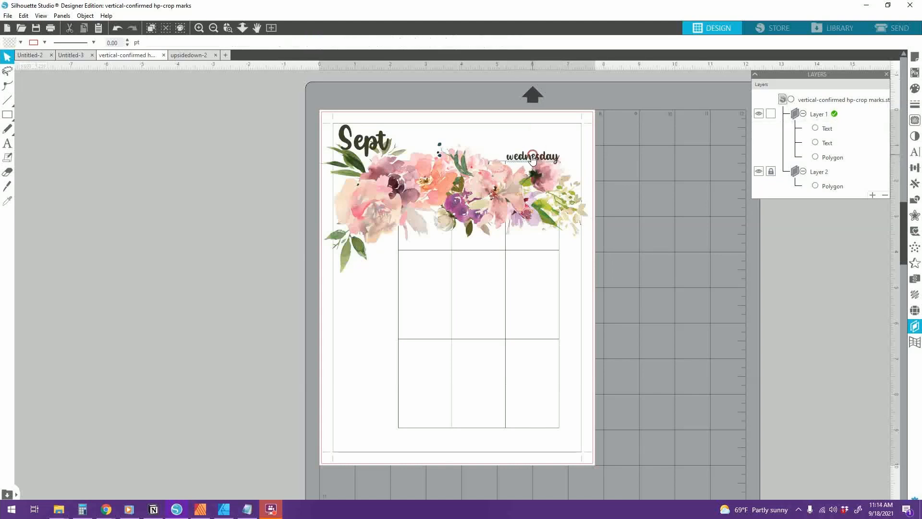
- Duplicate the "wednesday" text and place the copy above the middle column of boxes
key(ctrl+c)
key(ctrl+v)
drag(542, 173, 473, 156)
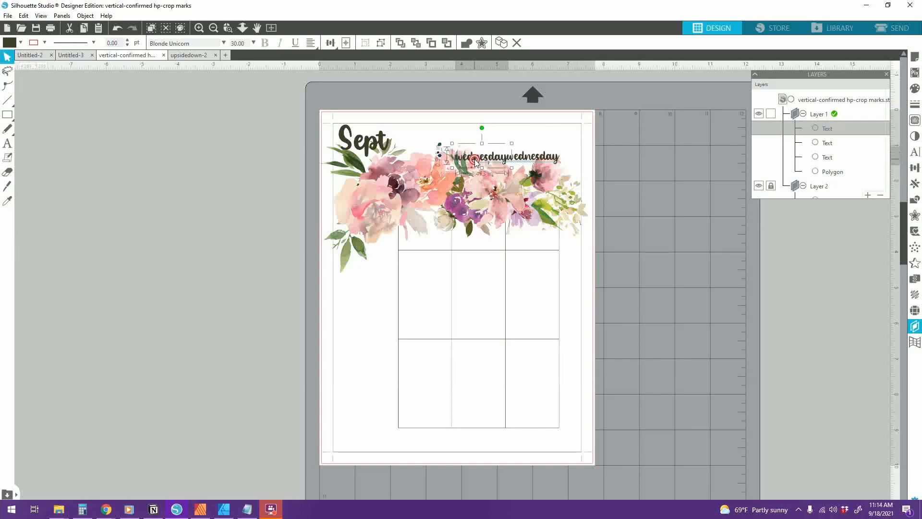
- Replace the "wednesday" wording above the middle column of boxes with "tuesday"
shift+click(475, 160)
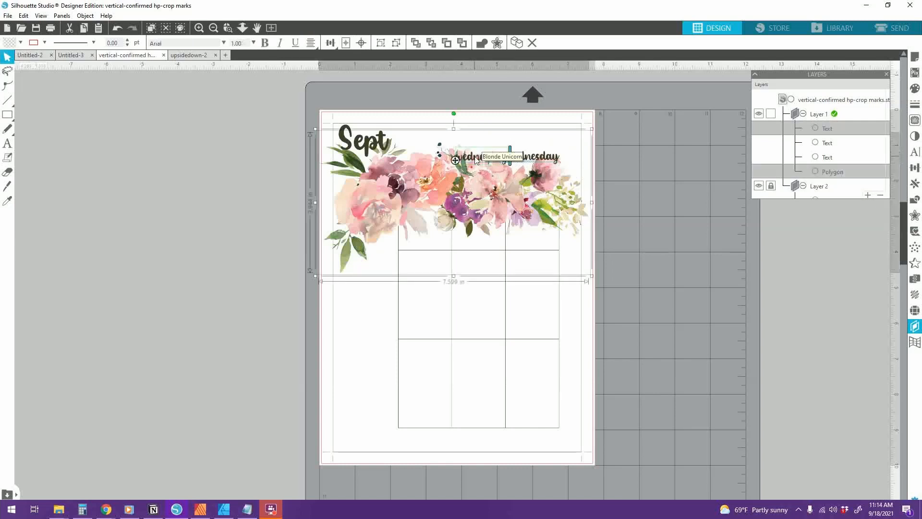
click(685, 197)
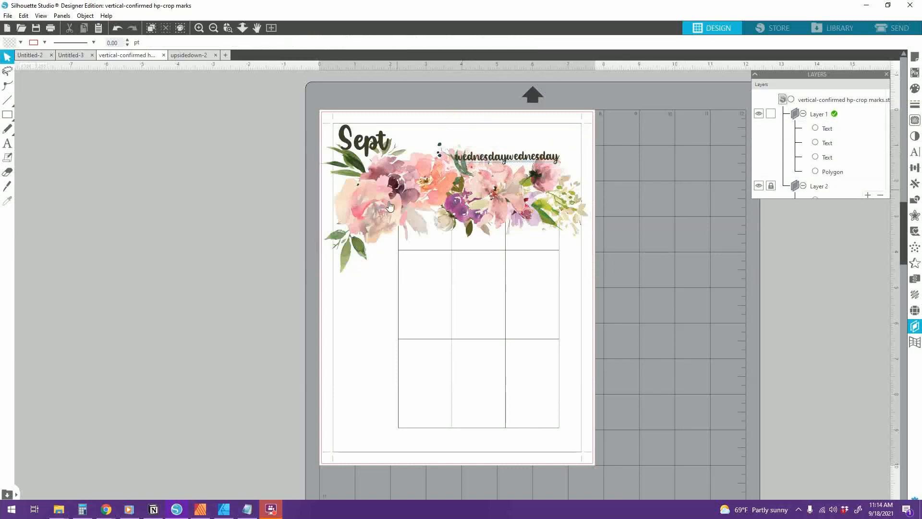
click(474, 157)
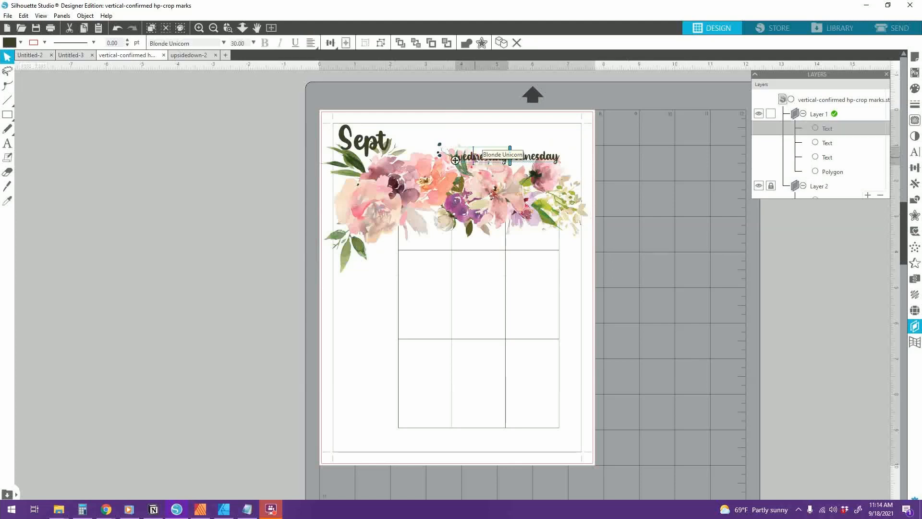
shift+click(475, 159)
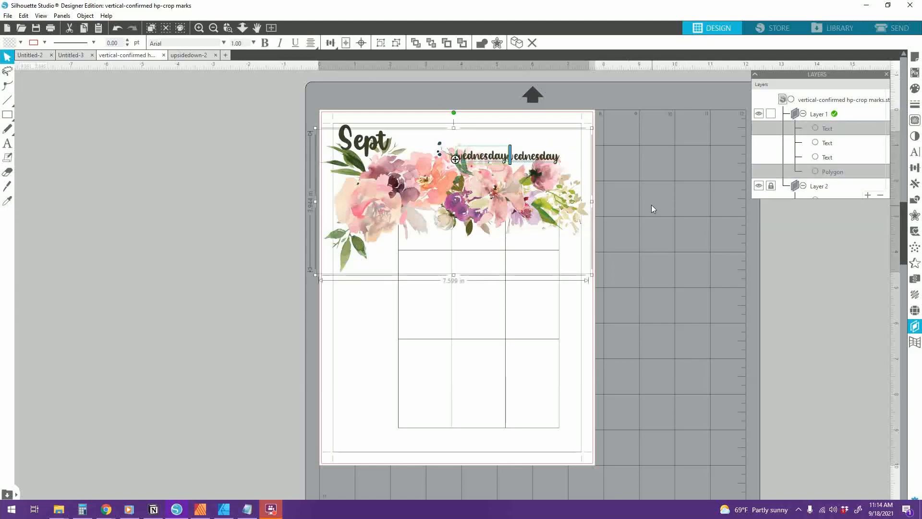
click(476, 163)
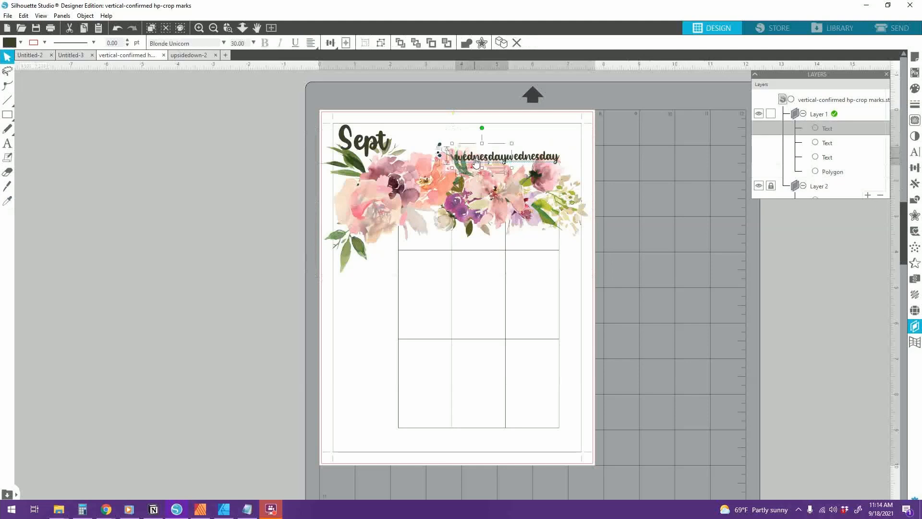
double_click(475, 161)
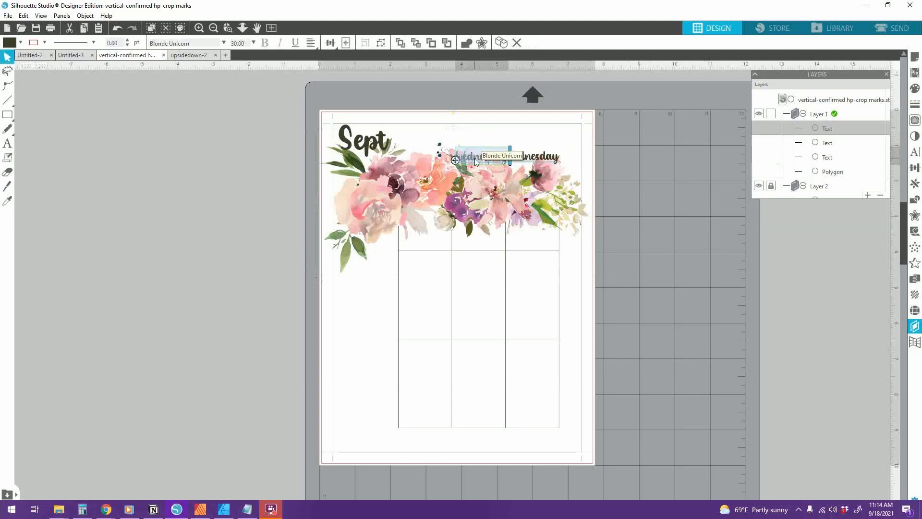
text(tuesday)
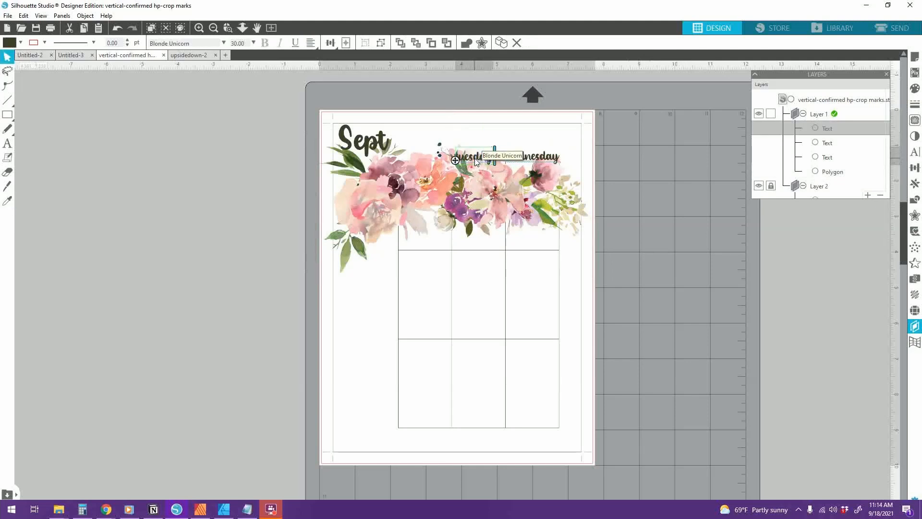
click(202, 196)
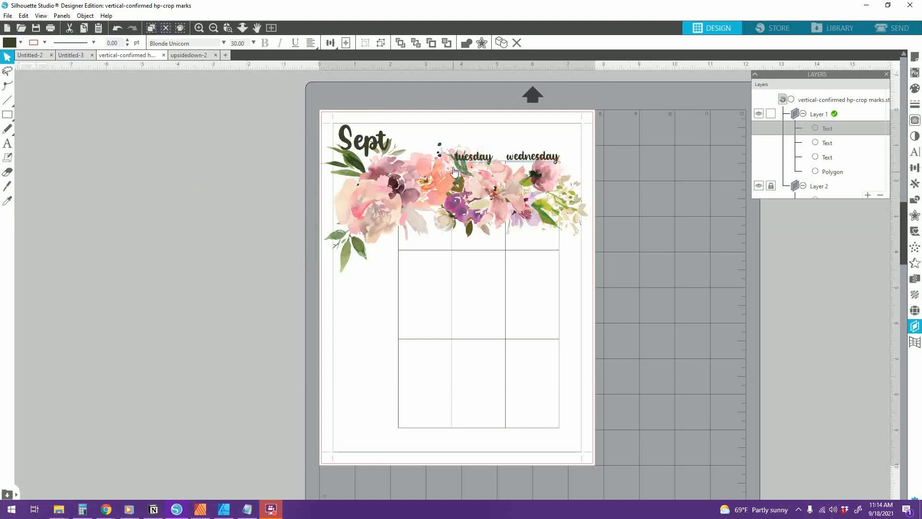
- Nudge the "tuesday" text to sit centred above the middle column and place a duplicate above the left-hand column
drag(472, 159, 476, 157)
key(ctrl+d)
drag(492, 187, 425, 156)
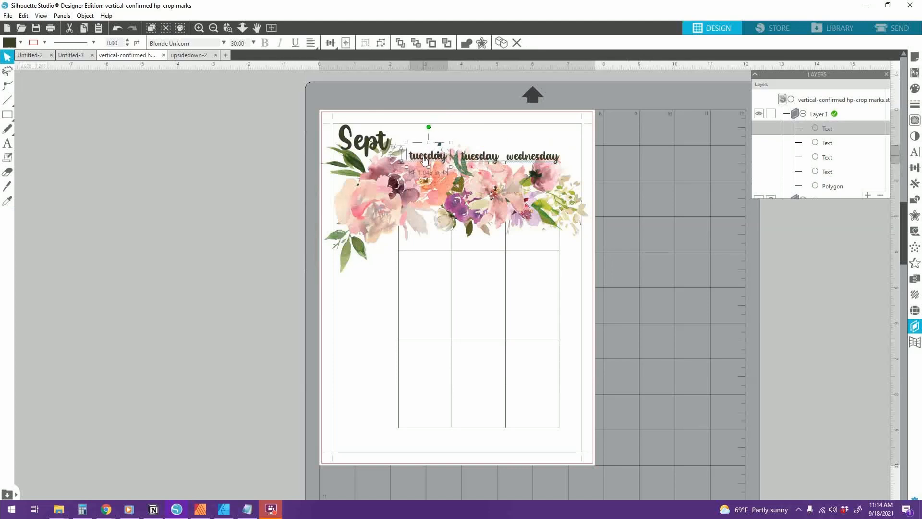
- Replace the wording of the "tuesday" copy above the left-hand column with "monday"
click(425, 160)
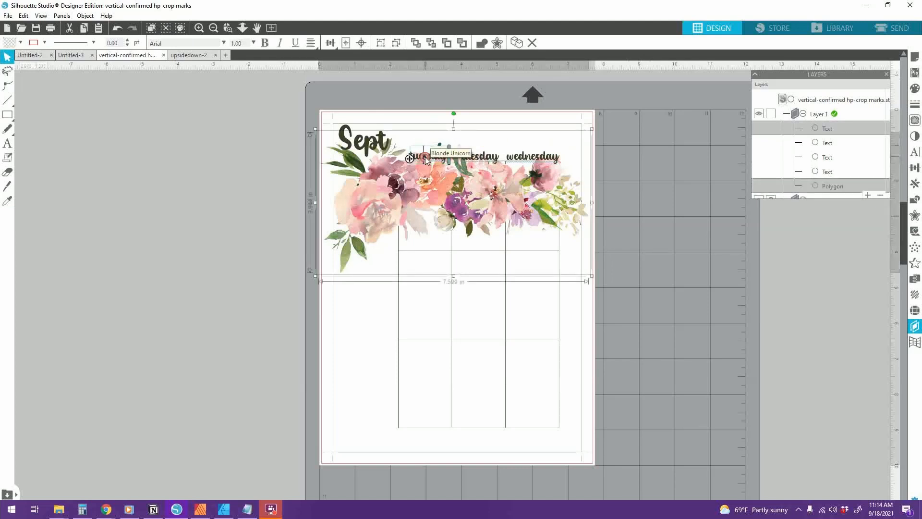
double_click(425, 161)
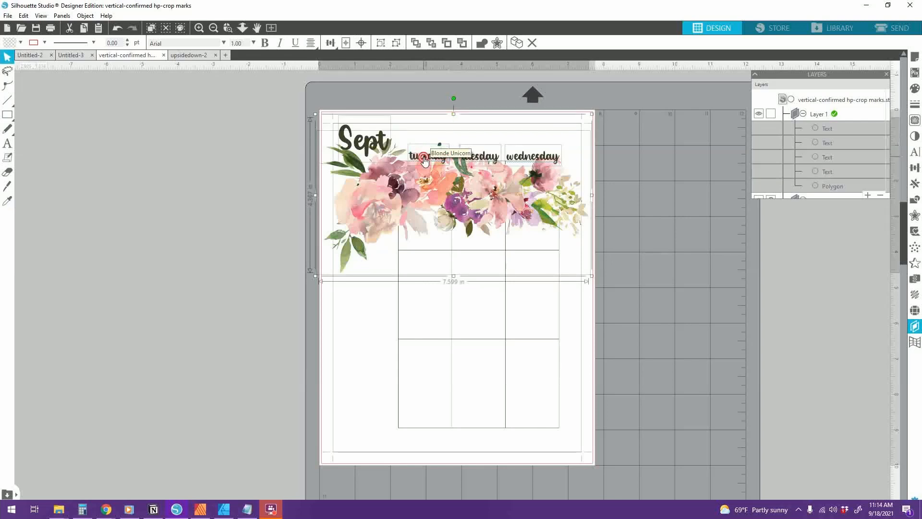
key(BackSpace)
key(BackSpace)
key(BackSpace)
key(BackSpace)
key(BackSpace)
key(BackSpace)
key(BackSpace)
text(monday)
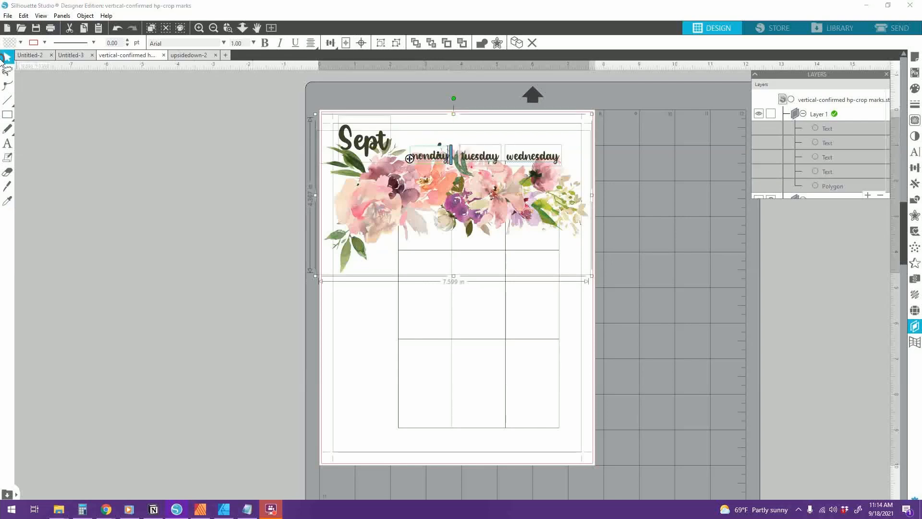
click(503, 241)
- Shift the floral artwork slightly down and tilt it a few degrees counter-clockwise
drag(393, 218, 394, 219)
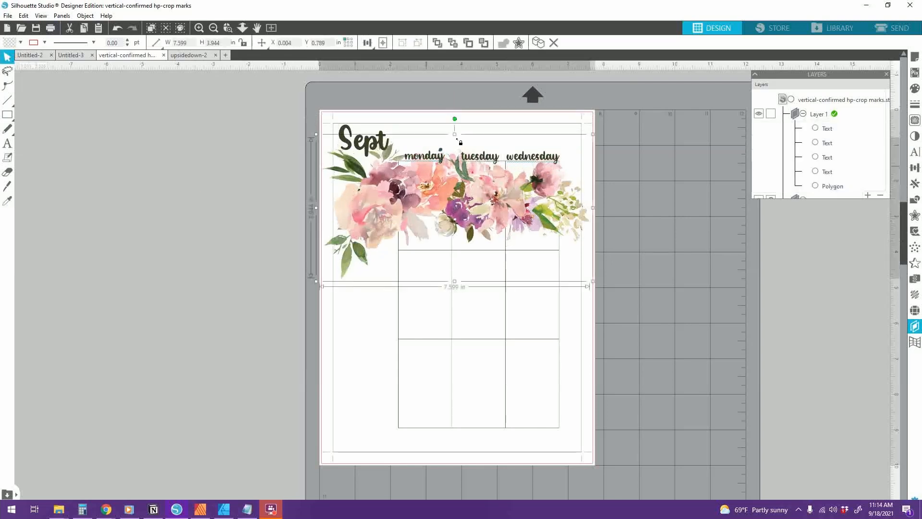
drag(455, 119, 447, 126)
drag(469, 188, 468, 189)
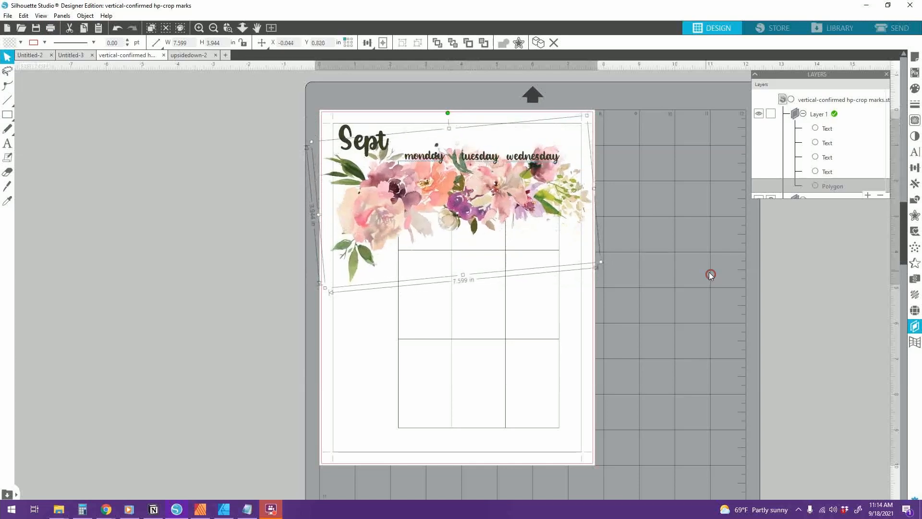
click(652, 339)
- Nudge the tilted floral artwork down in small steps beneath the weekday headings
click(483, 227)
key(Down)
key(Down)
key(Down)
key(Down)
click(690, 250)
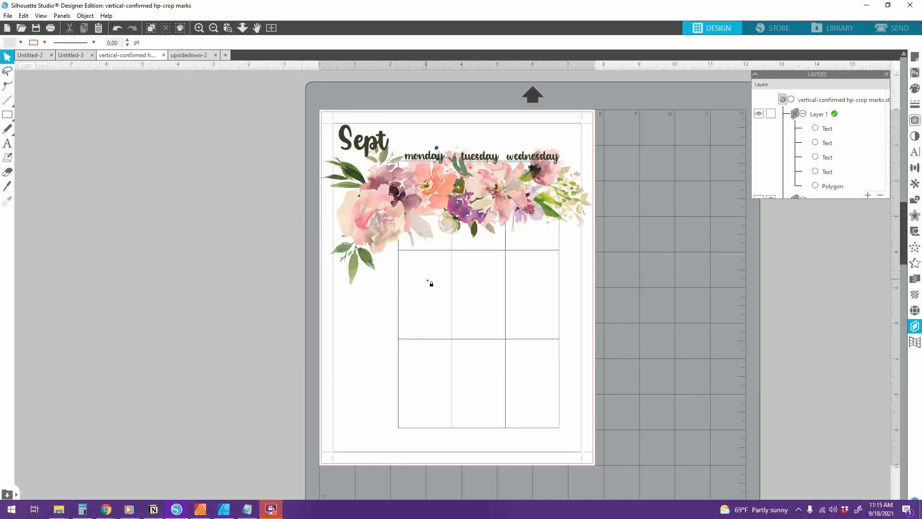
- Draw a rectangle about 1.85 by 2 in across the left and middle columns with a light orange 12 pt outline
click(23, 114)
drag(419, 208, 484, 279)
click(46, 42)
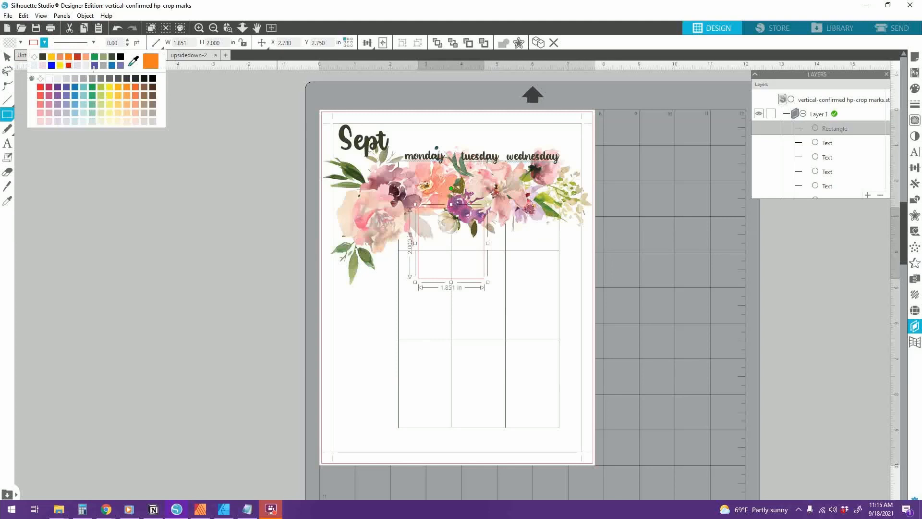
click(85, 56)
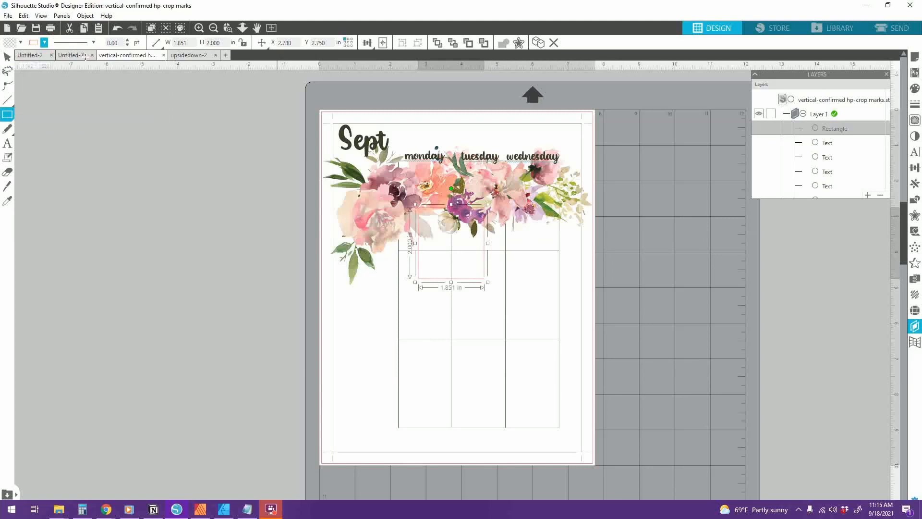
text(12)
key(Return)
- Set the orange rectangle's outline thickness to 6 pt and fill it with white
double_click(111, 42)
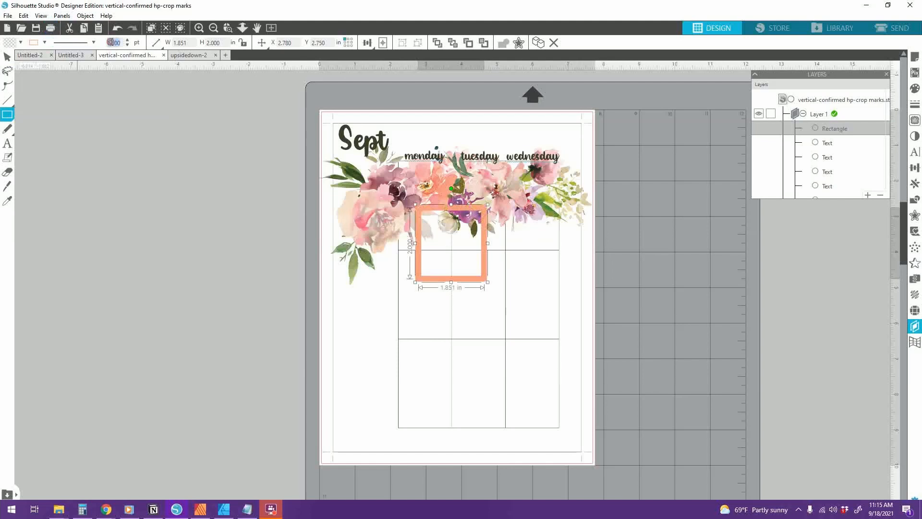
text(6)
key(Return)
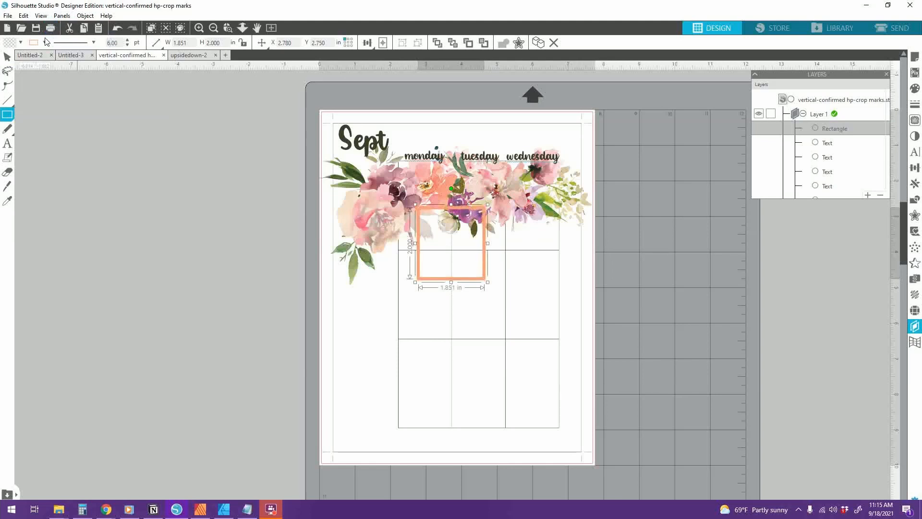
click(19, 44)
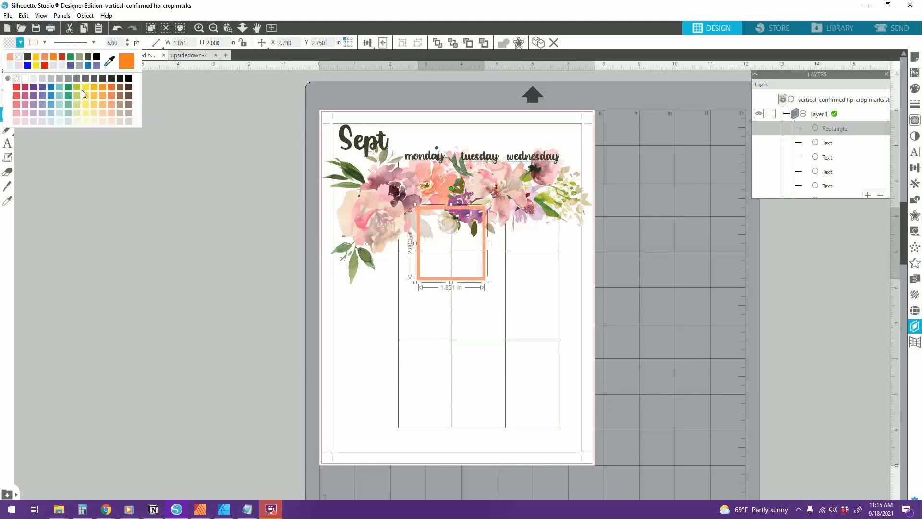
click(27, 79)
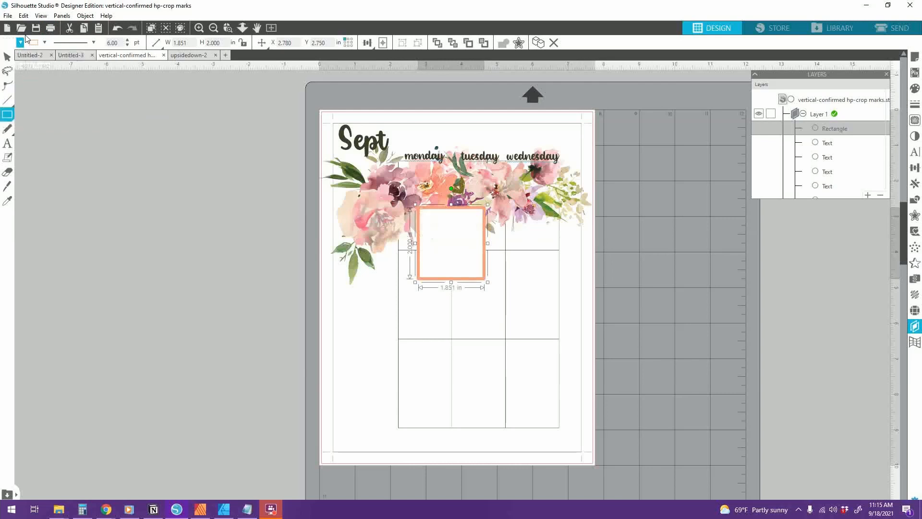
- Adjust the orange rectangle's position slightly over the lower edge of the floral artwork and deselect it
click(7, 57)
click(117, 157)
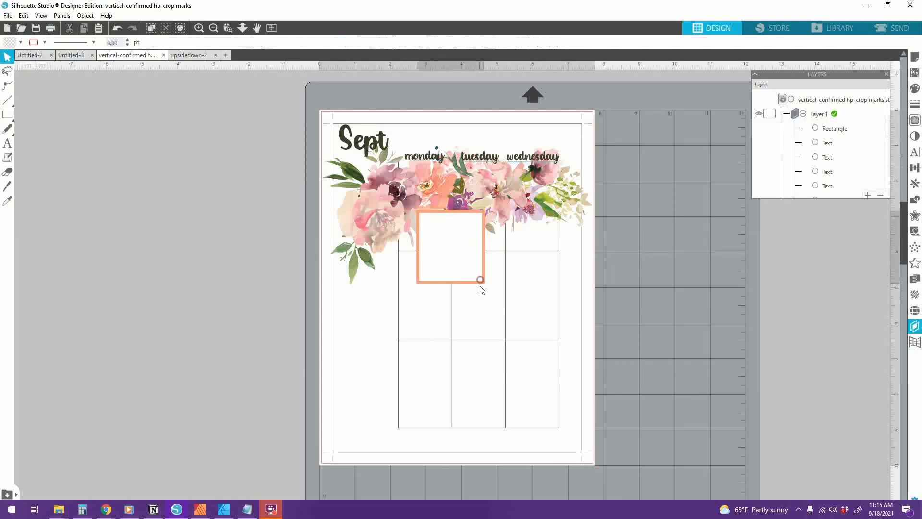
click(483, 281)
drag(482, 280, 480, 280)
click(644, 289)
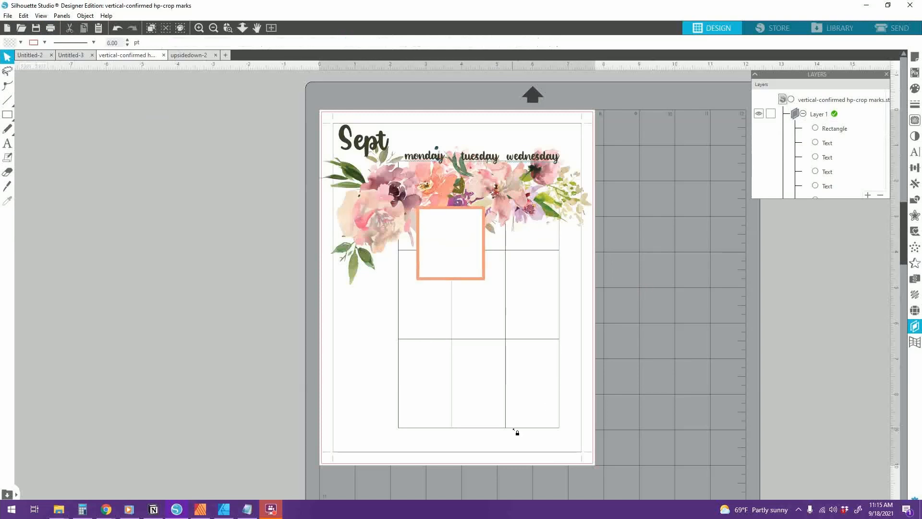
- Draw a second rectangle about 1.8 by 2.78 in across the middle and right-hand columns with a purple 6 pt outline
click(6, 113)
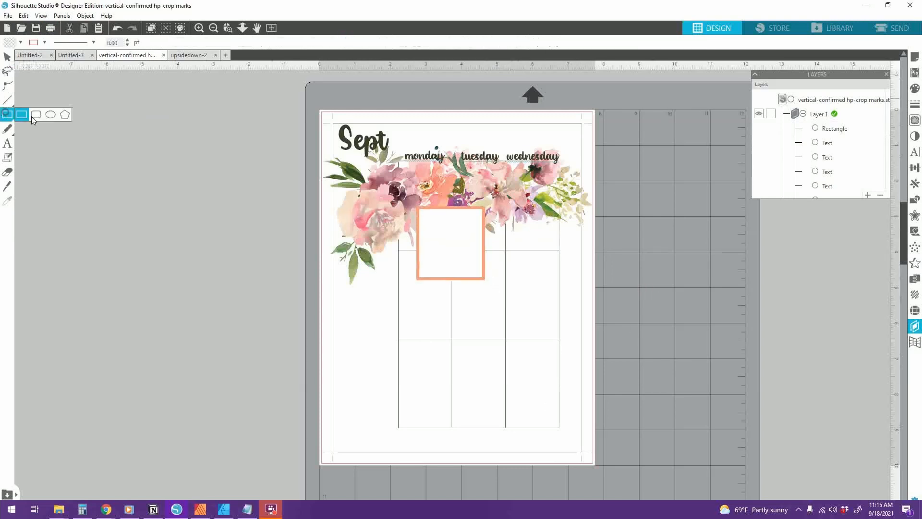
drag(536, 219, 485, 315)
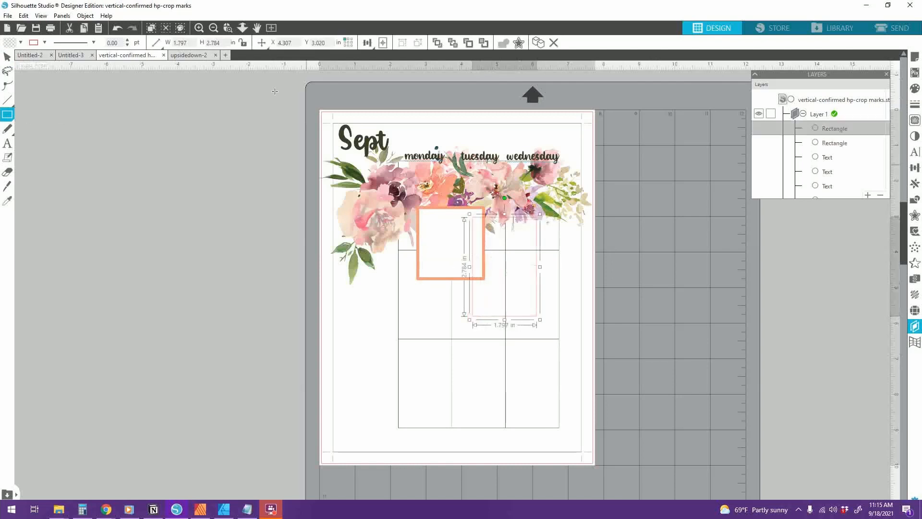
click(43, 42)
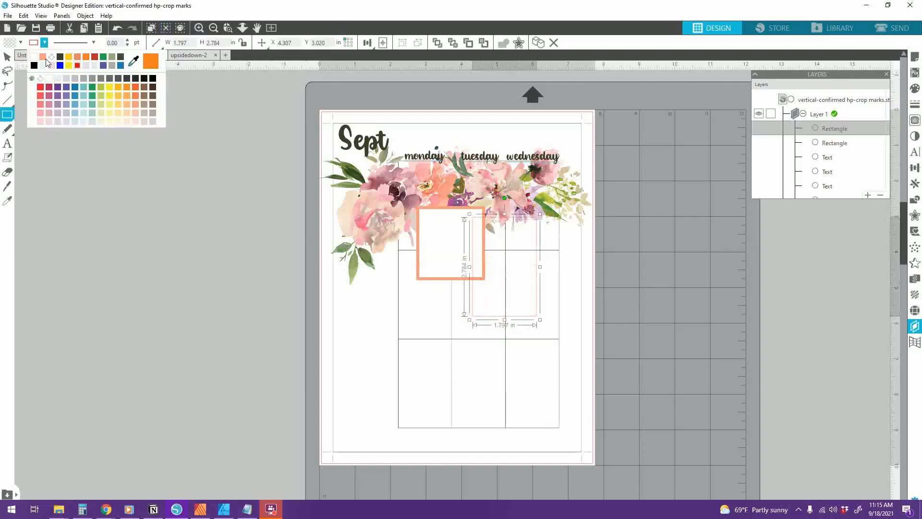
click(58, 106)
click(116, 44)
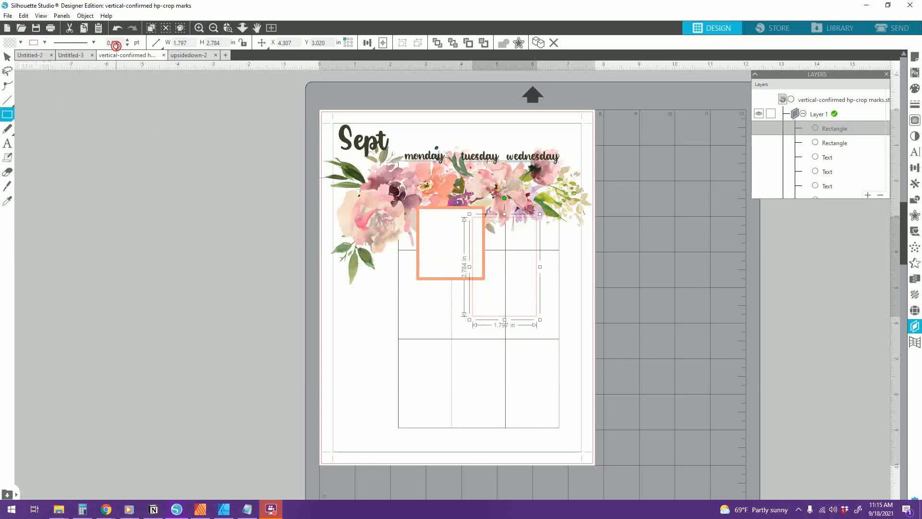
text(6)
key(Return)
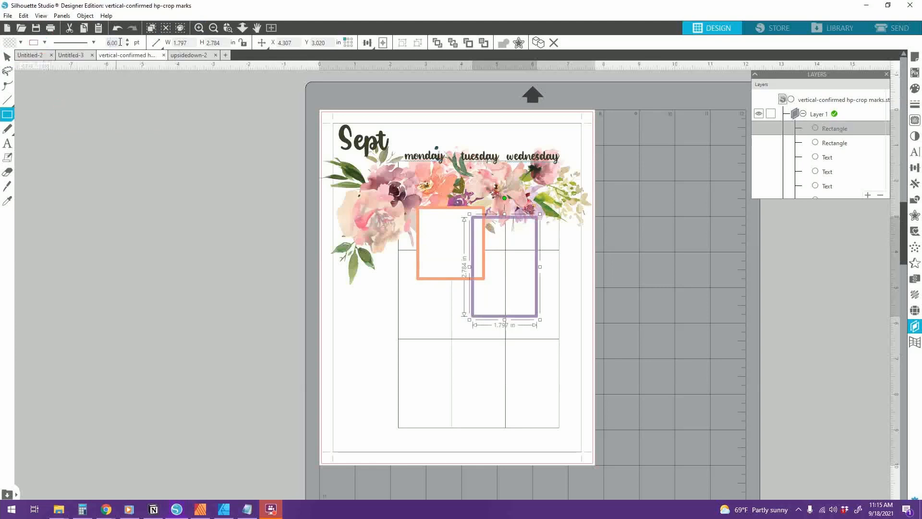
- Fill the purple rectangle with white and move it slightly right and lower on the page
click(21, 43)
click(19, 56)
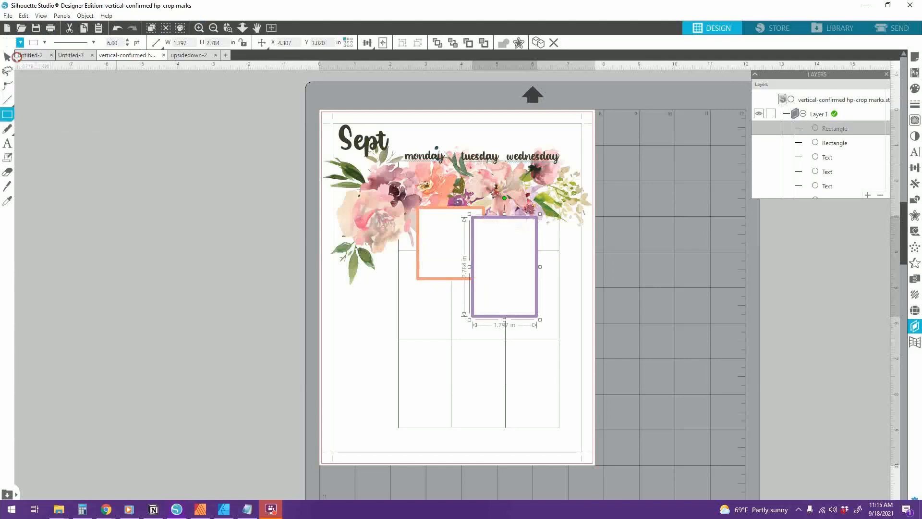
click(538, 280)
drag(538, 279, 545, 281)
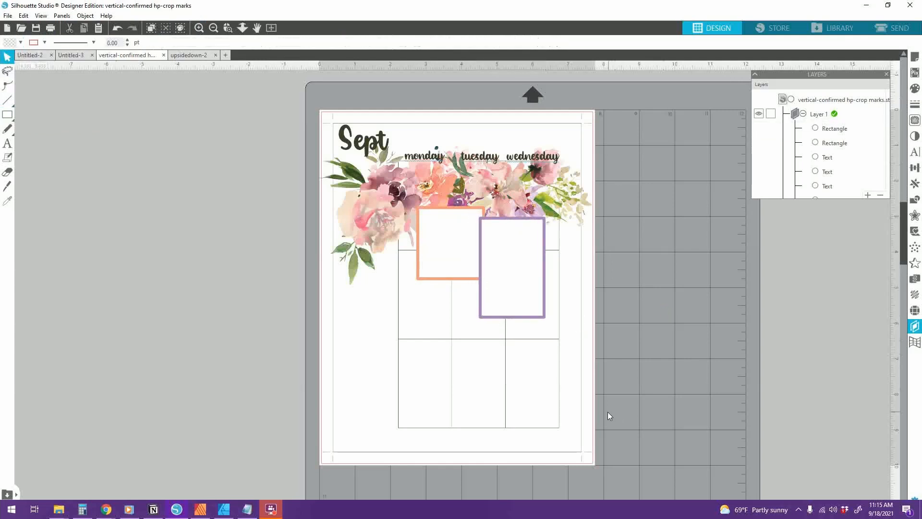
click(538, 310)
mouse_move(538, 311)
mouse_down()
mouse_move(544, 318)
mouse_move(530, 326)
mouse_move(551, 338)
mouse_move(537, 330)
mouse_up()
click(659, 338)
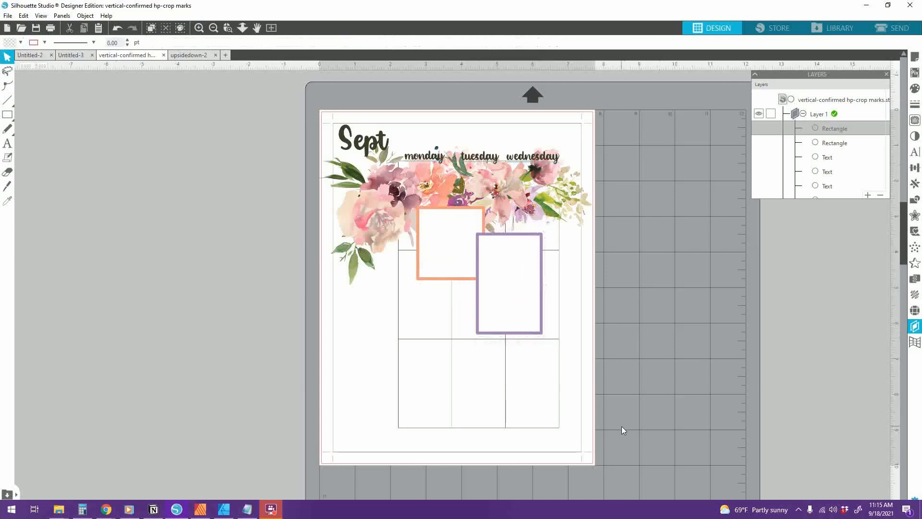
- Delete the purple and orange rectangles from the planner page
click(534, 314)
key(Delete)
scroll(535, 318, down, 1)
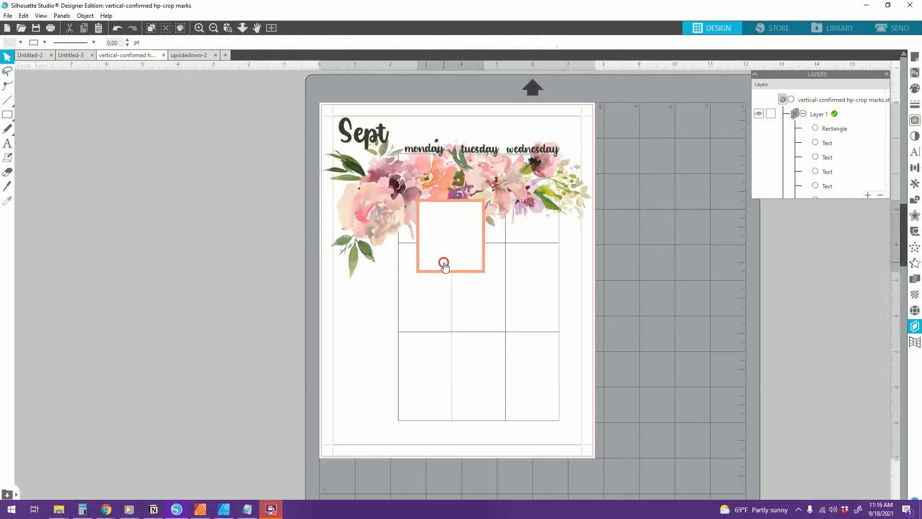
click(439, 262)
key(Delete)
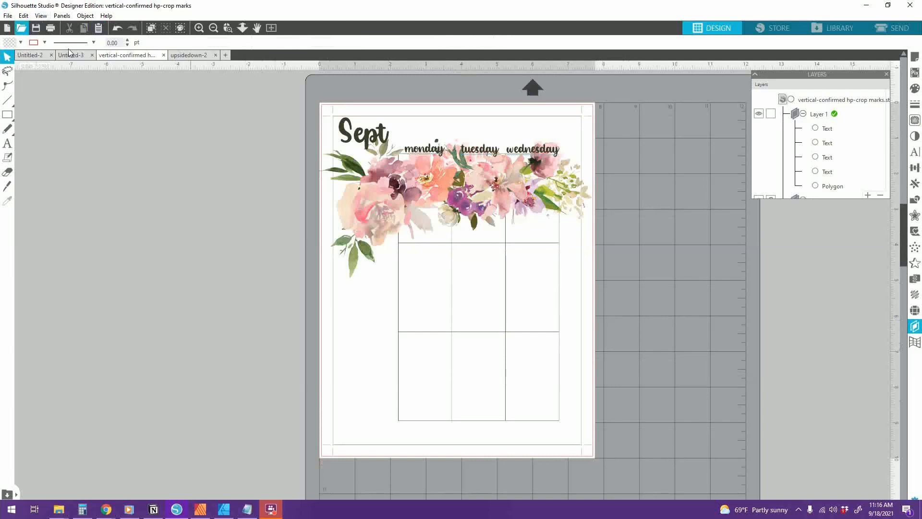
- Open the floral image upsidedown-1.png as a separate document
click(21, 28)
double_click(170, 173)
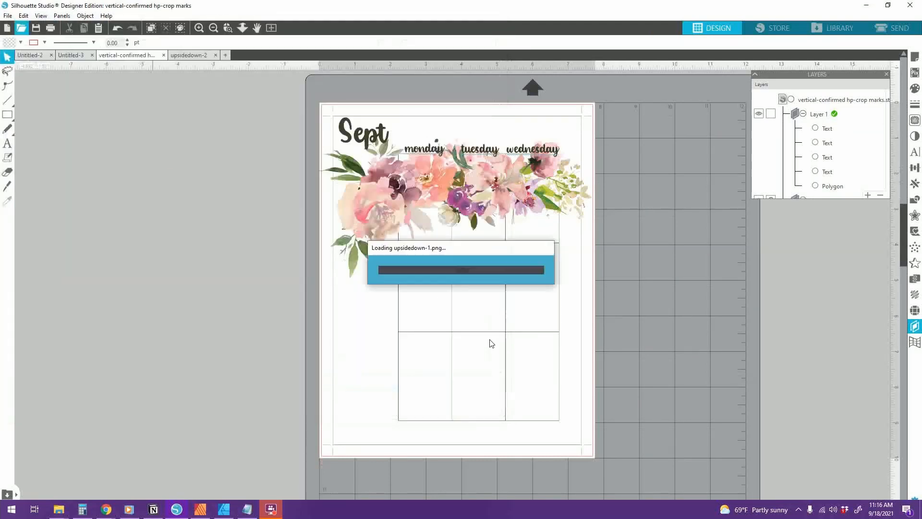
click(514, 332)
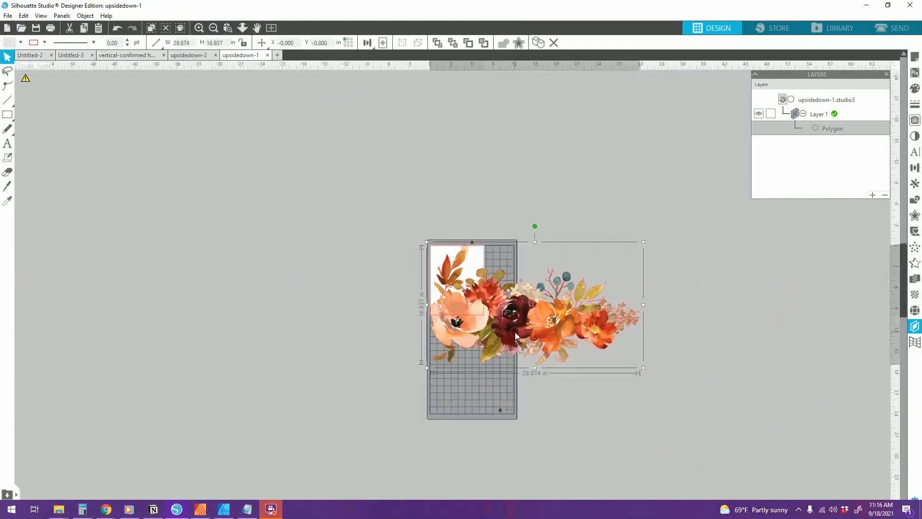
- Copy the orange floral artwork and paste it into the vertical-confirmed hp-crop marks document
key(ctrl+c)
click(134, 56)
key(ctrl+v)
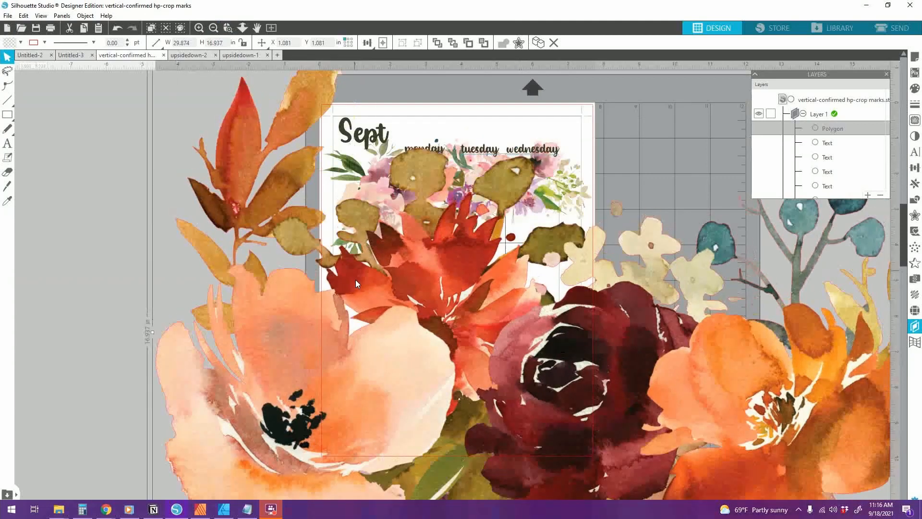
- Scale the pasted orange florals down to about 8.32 by 4.72 in and place them across the lower part of the planner page
click(212, 27)
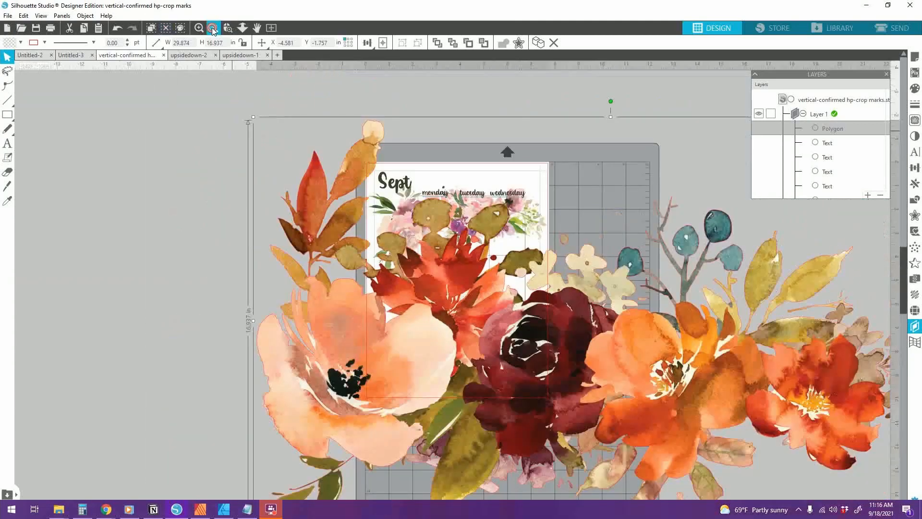
click(213, 28)
click(213, 28)
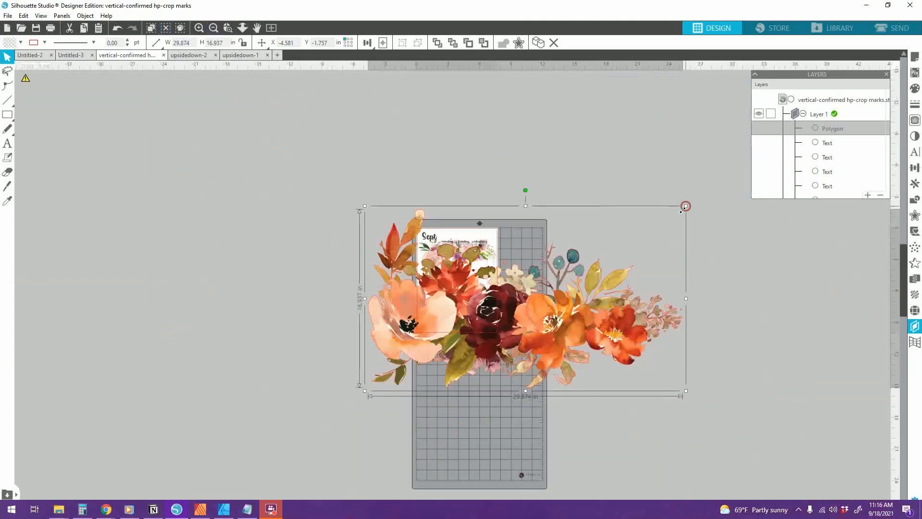
drag(689, 204, 506, 340)
drag(449, 360, 494, 316)
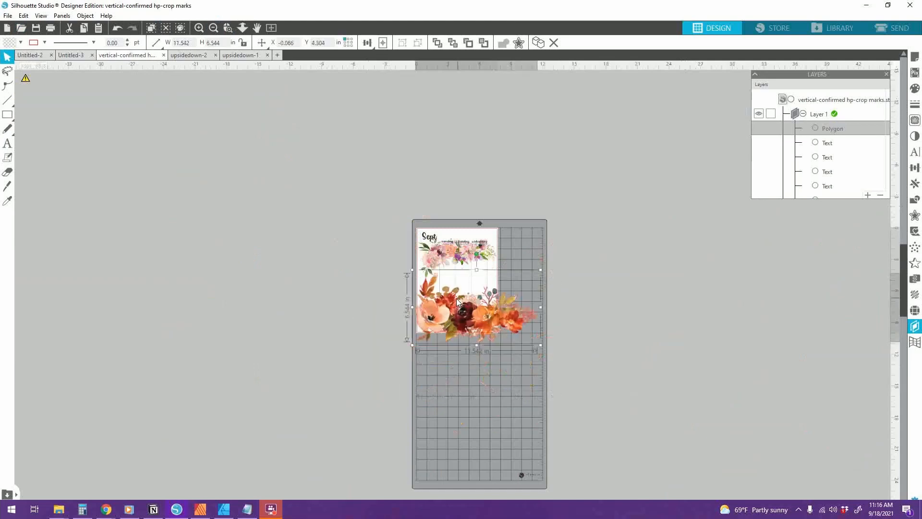
drag(538, 270, 505, 286)
drag(447, 314, 450, 307)
- Shrink the orange florals to about 7.04 by 3.99 in and position them within the page width along the bottom edge
click(199, 28)
click(199, 28)
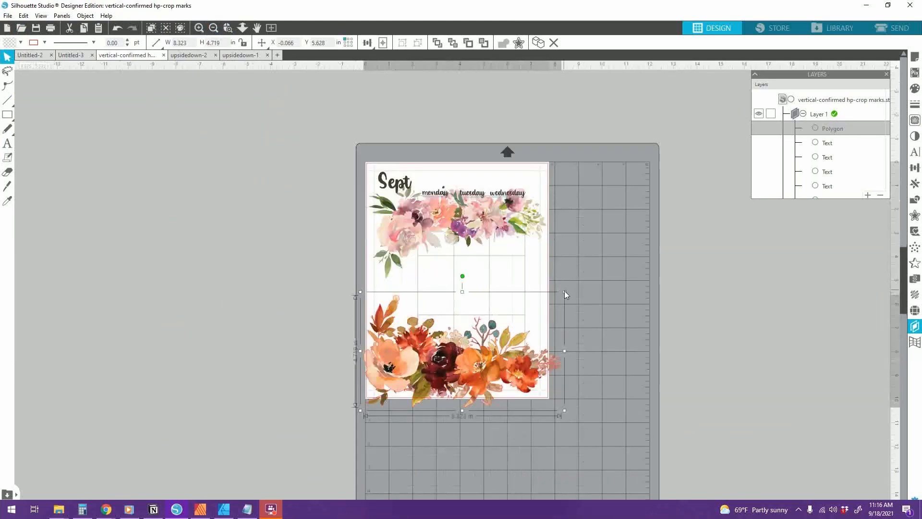
drag(566, 293, 541, 305)
drag(429, 383, 437, 380)
drag(549, 301, 543, 307)
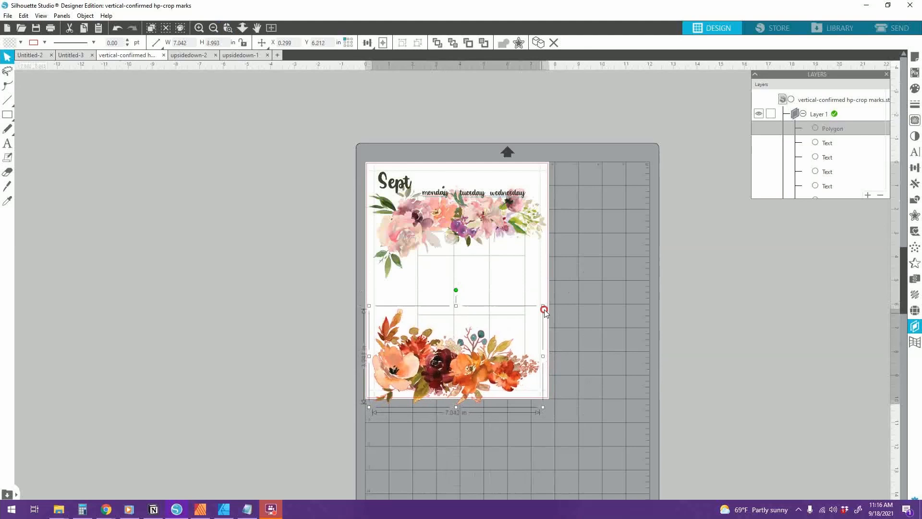
click(630, 370)
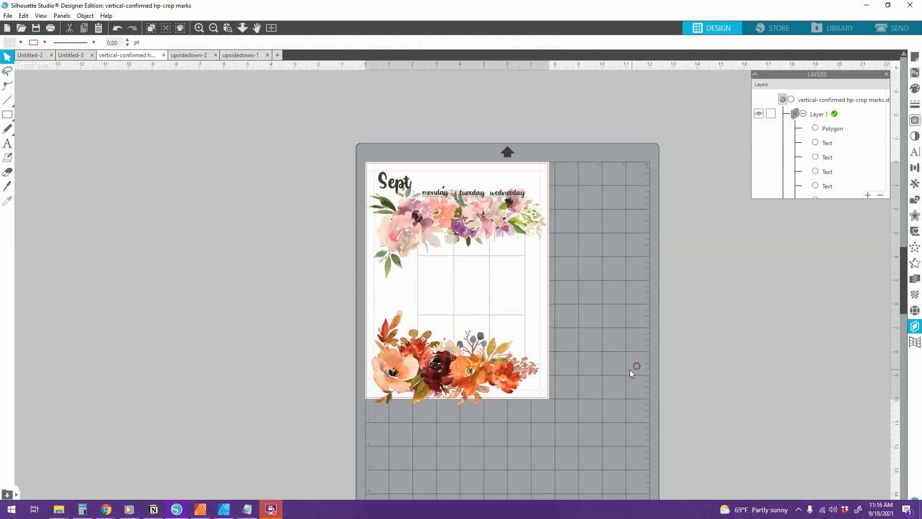
- Copy the orange florals and create a new document with registration marks turned on
click(494, 383)
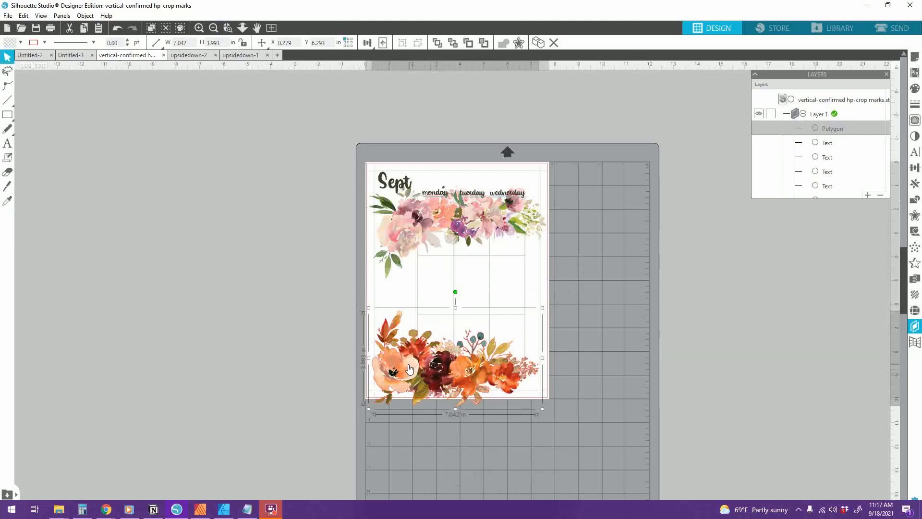
key(i)
key(ctrl+n)
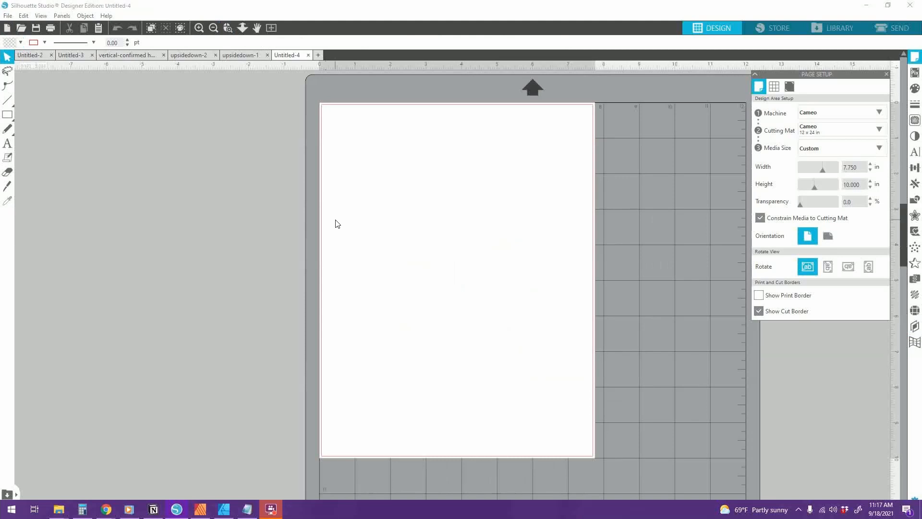
click(789, 86)
click(762, 111)
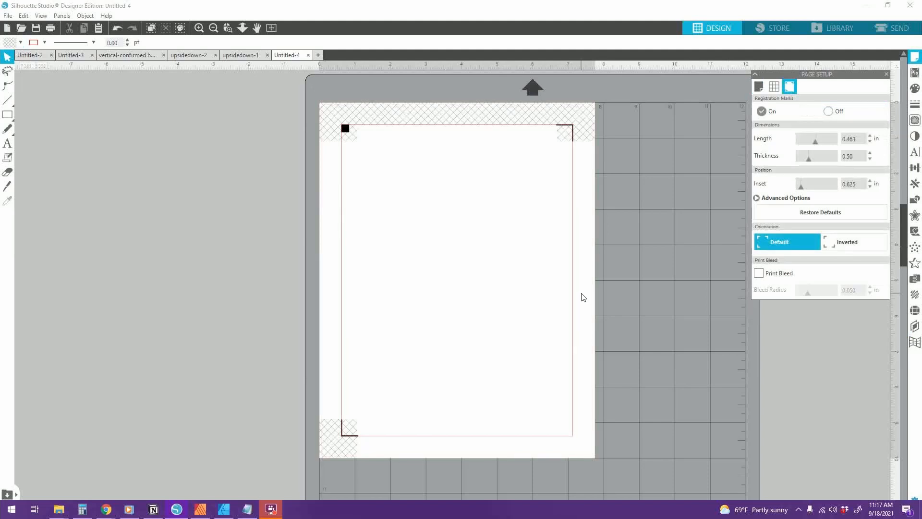
- Paste the orange florals into the new document and move them up to the middle of the page
key(ctrl+v)
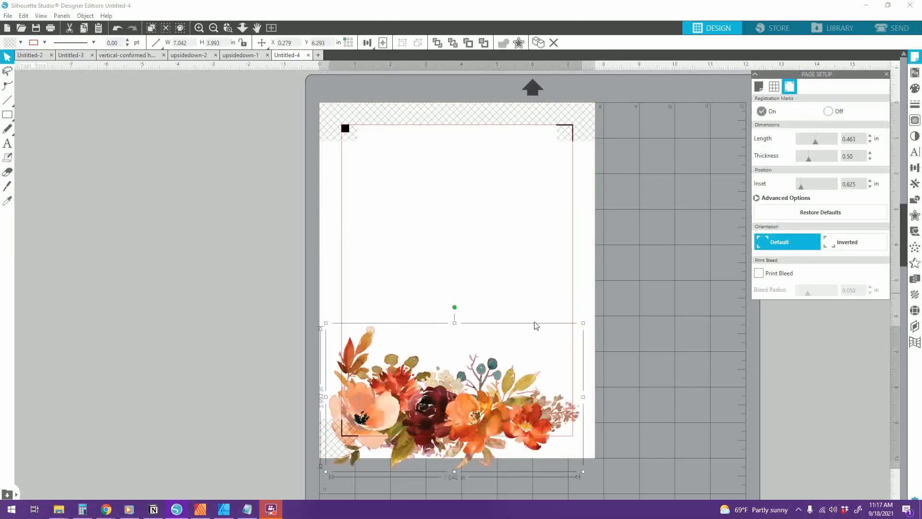
drag(434, 408, 452, 302)
click(670, 324)
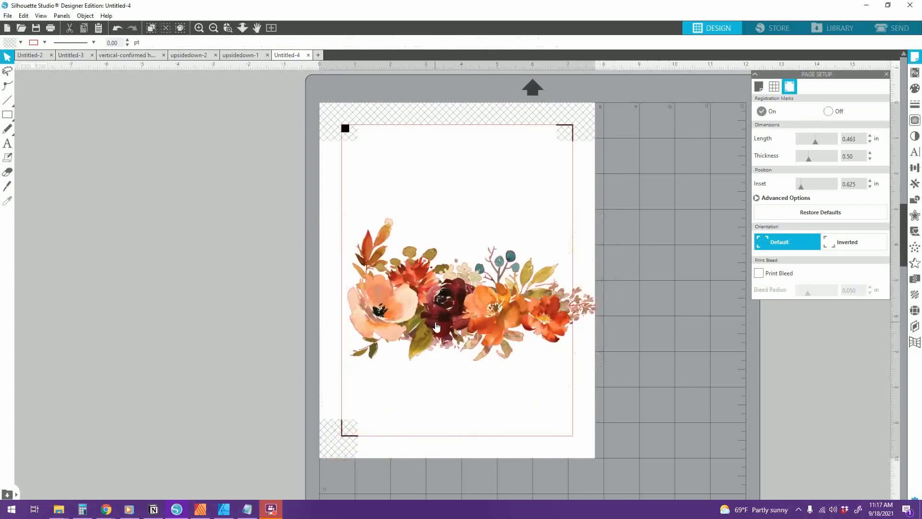
- Set the orange florals' line color to transparent
click(437, 326)
click(45, 44)
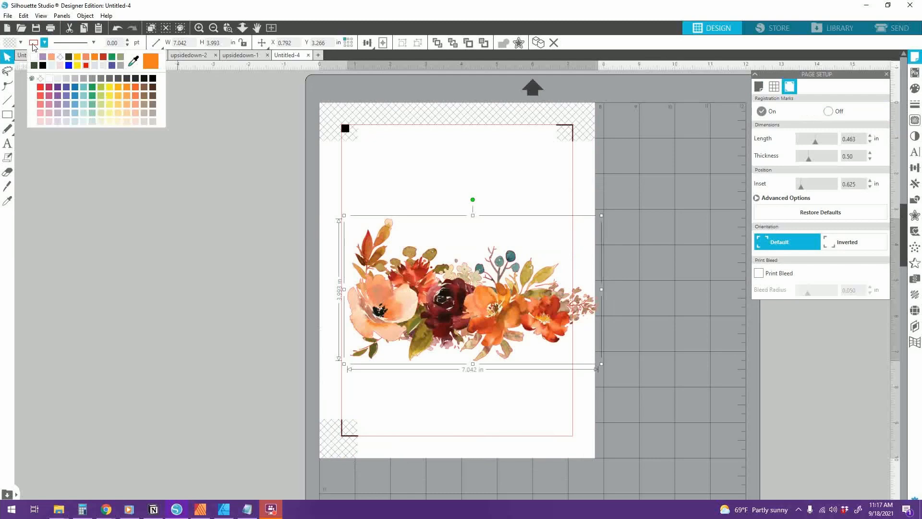
click(60, 57)
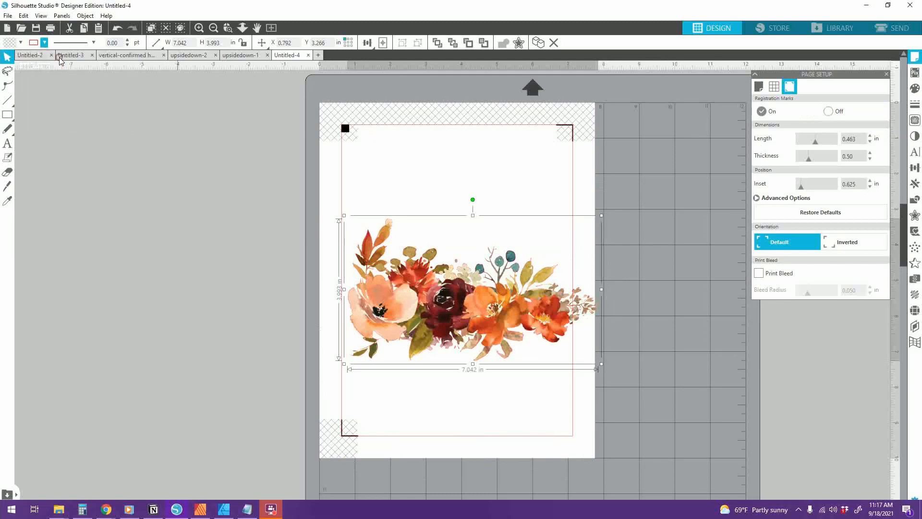
click(651, 315)
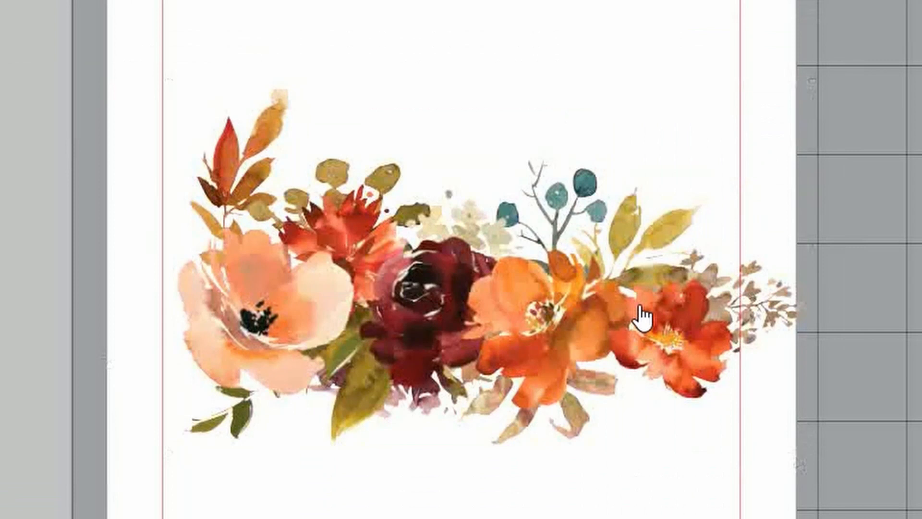
- Move the florals slightly left and down so their left side sits against the cut border
click(643, 315)
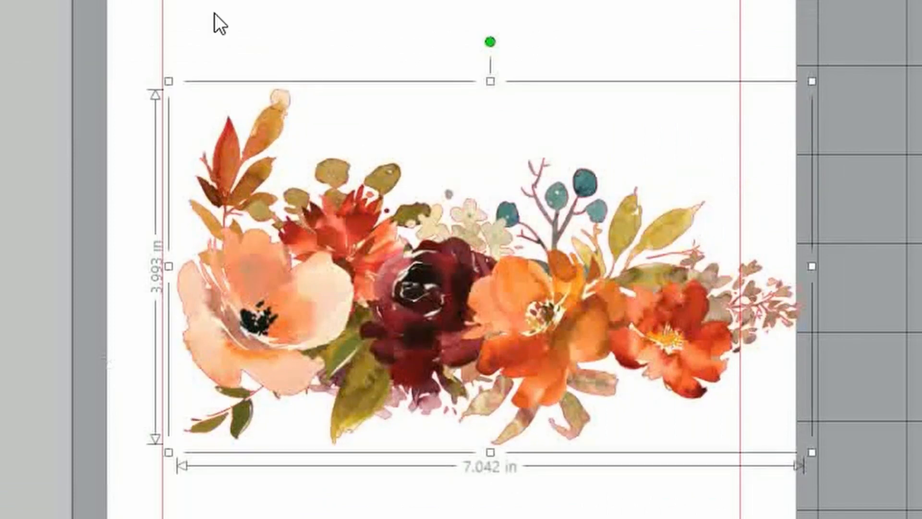
drag(378, 364, 364, 377)
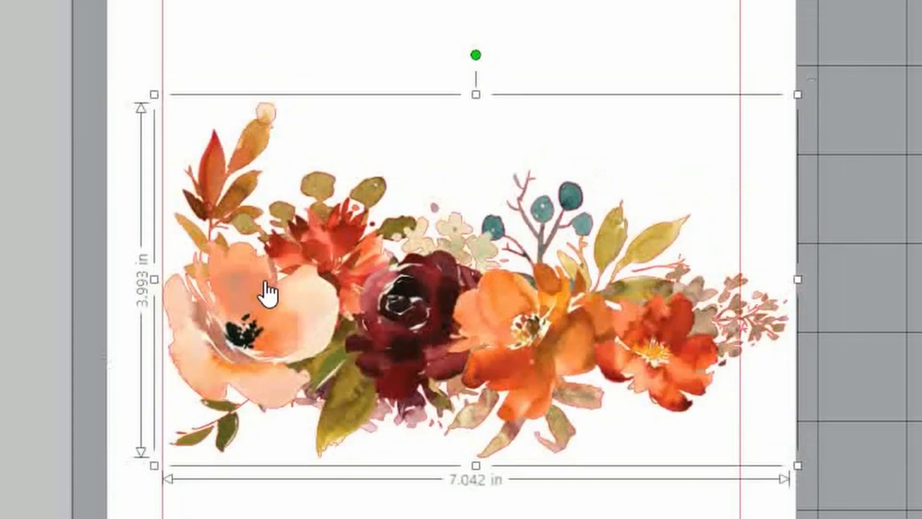
click(625, 511)
click(361, 359)
click(23, 411)
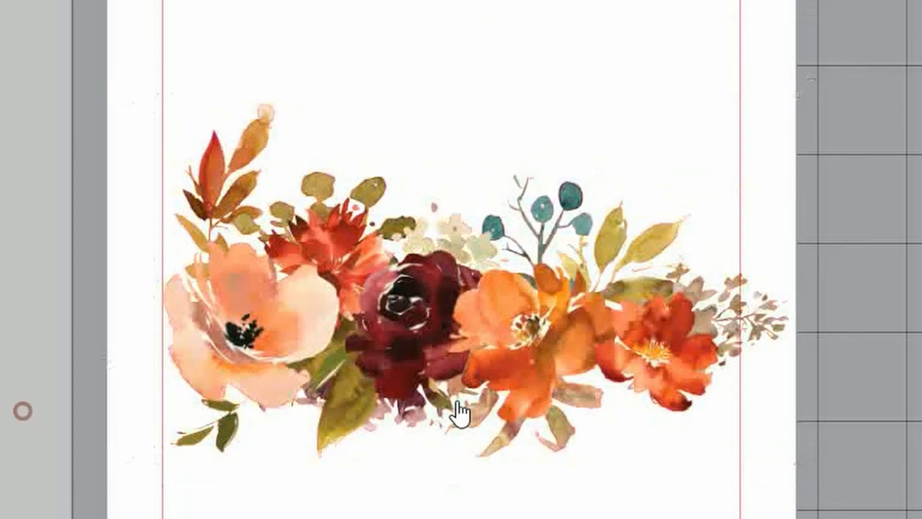
- Add a rounded offset around the florals, making an outline about 7.24 by 4.19 in
click(460, 397)
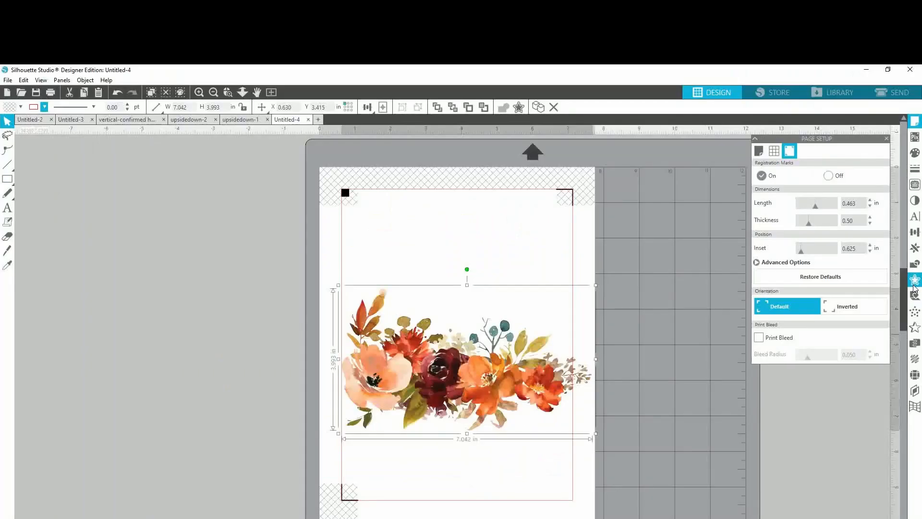
click(915, 280)
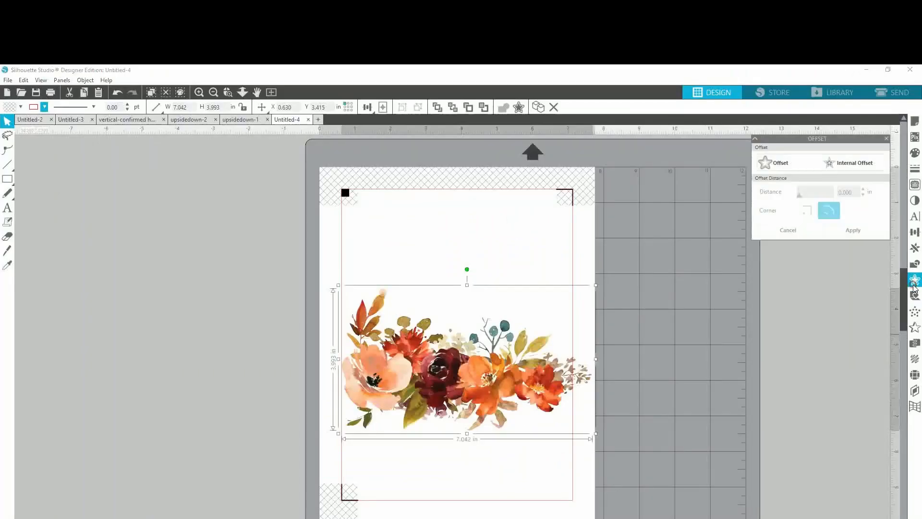
click(774, 173)
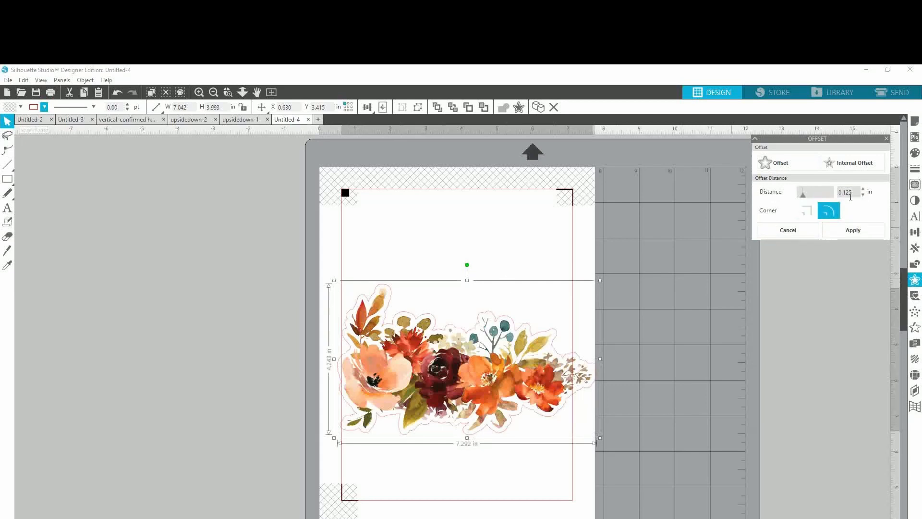
double_click(849, 196)
text(0)
click(848, 230)
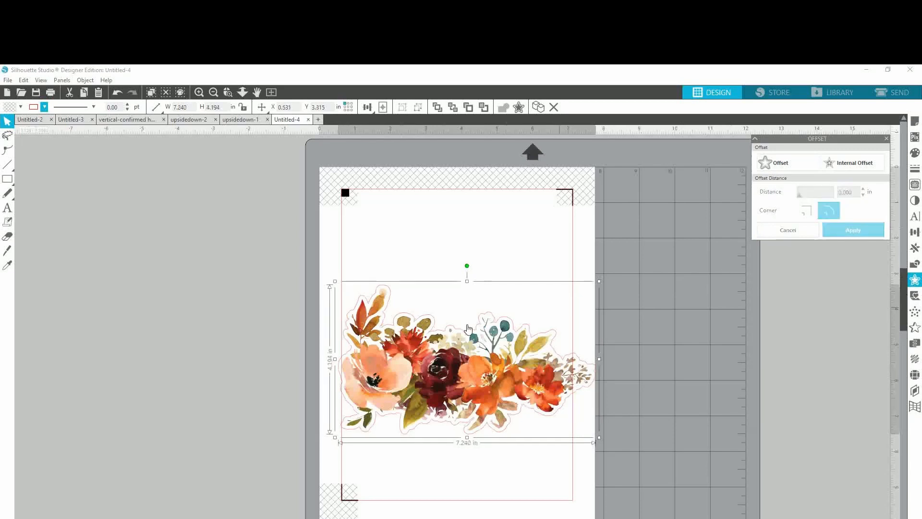
- Move the floral artwork off the page to the left, leaving the offset outline in place
click(629, 415)
drag(487, 388, 107, 386)
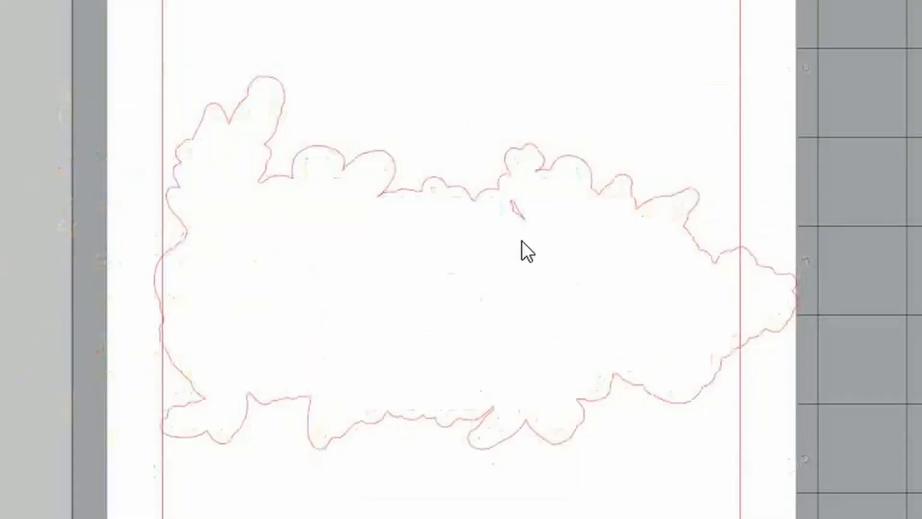
drag(0, 269, 313, 269)
drag(367, 313, 0, 206)
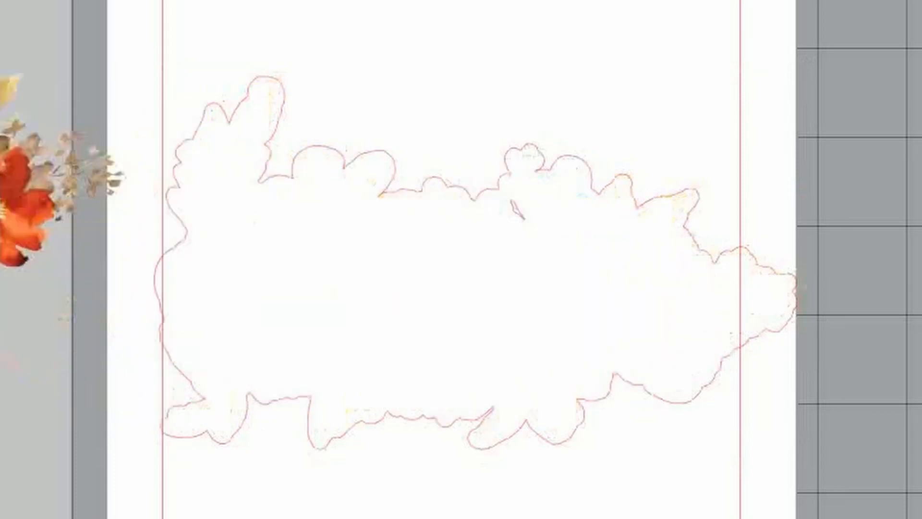
- Release the offset outline's compound path and delete the small sliver inside it
right_click(519, 213)
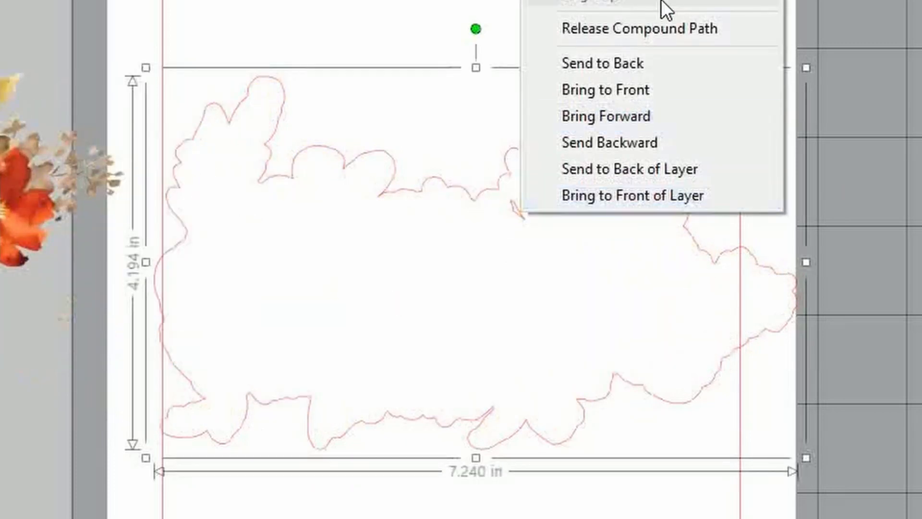
click(667, 30)
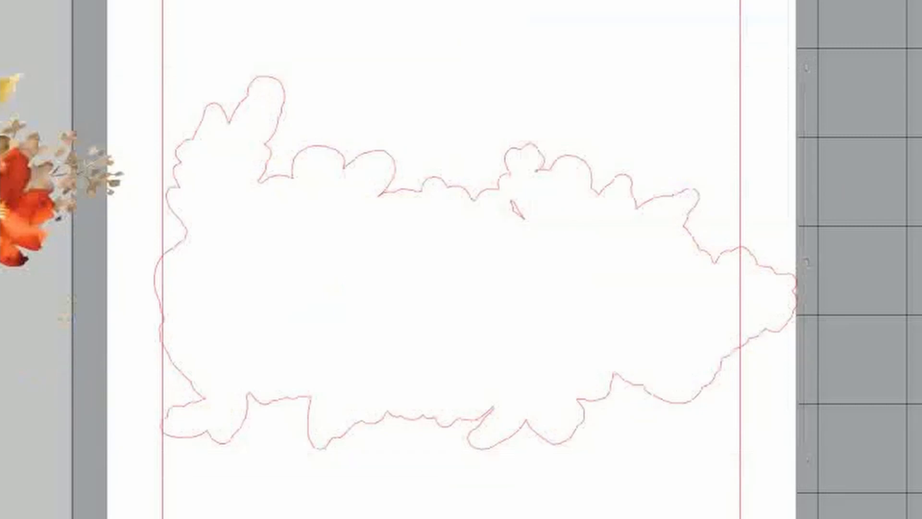
click(513, 224)
key(Delete)
- Keep the florals beside the page and add a second rounded offset around the outline, about 7.34 by 4.3 in overall
drag(9, 164, 507, 282)
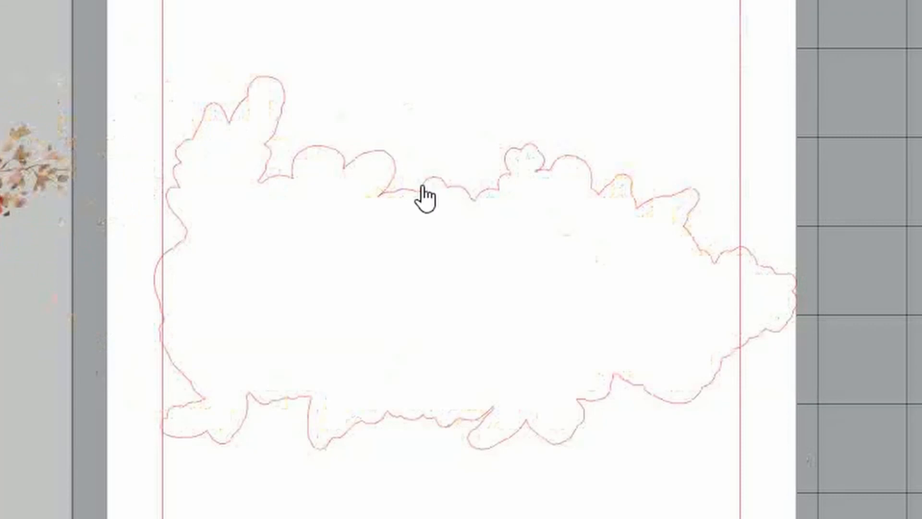
click(413, 188)
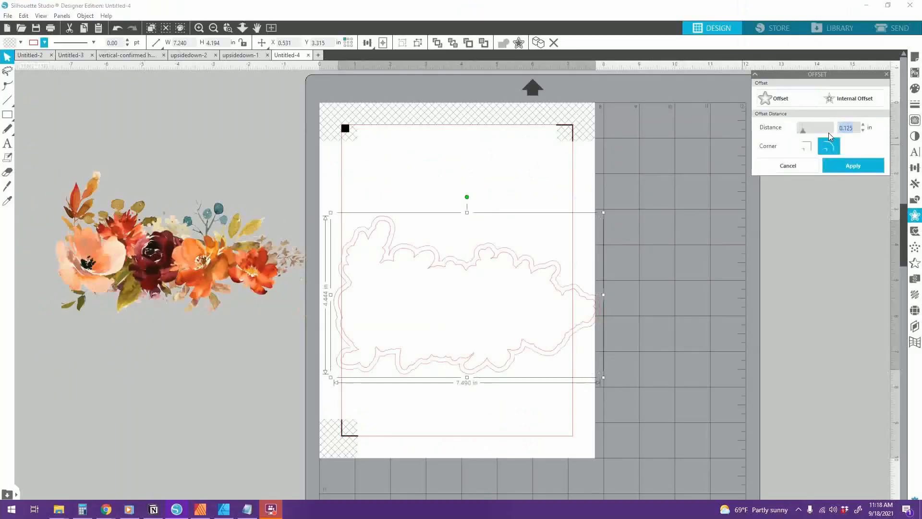
click(857, 167)
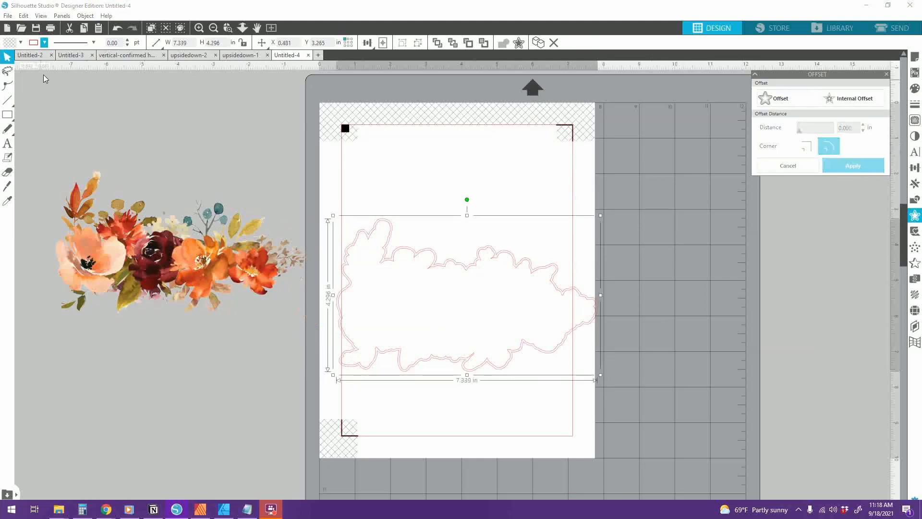
- Give the outer offset outline a green line color and a dark green fill
click(45, 43)
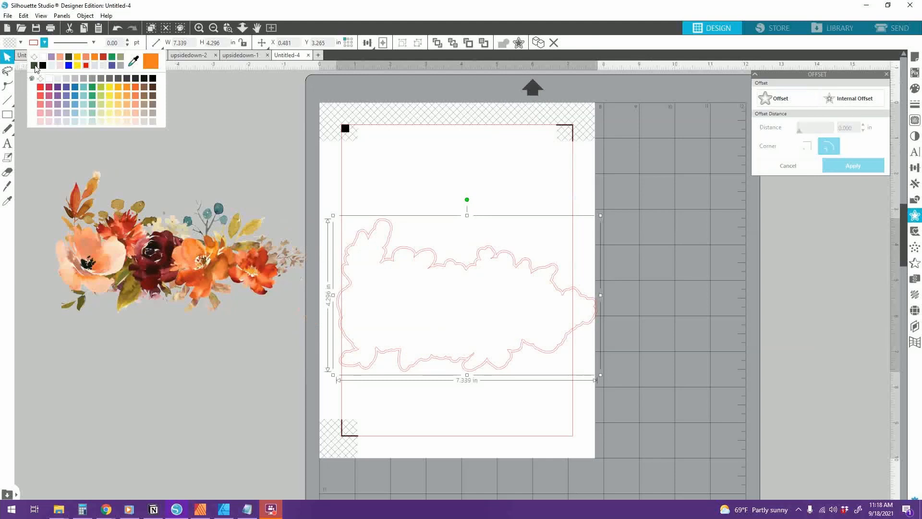
click(92, 88)
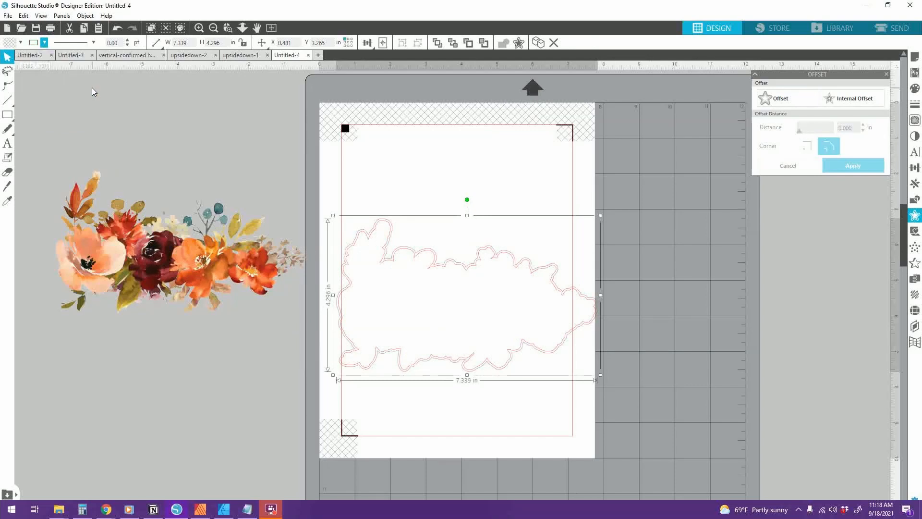
click(21, 43)
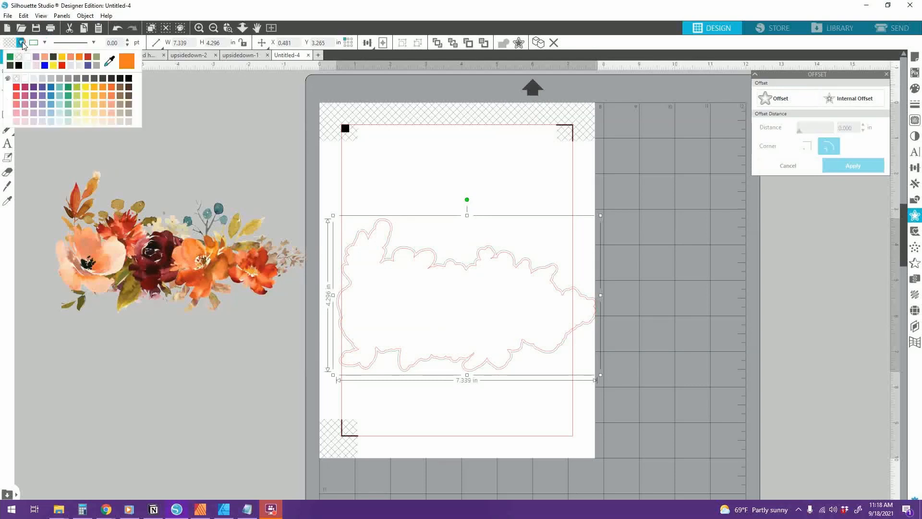
click(11, 66)
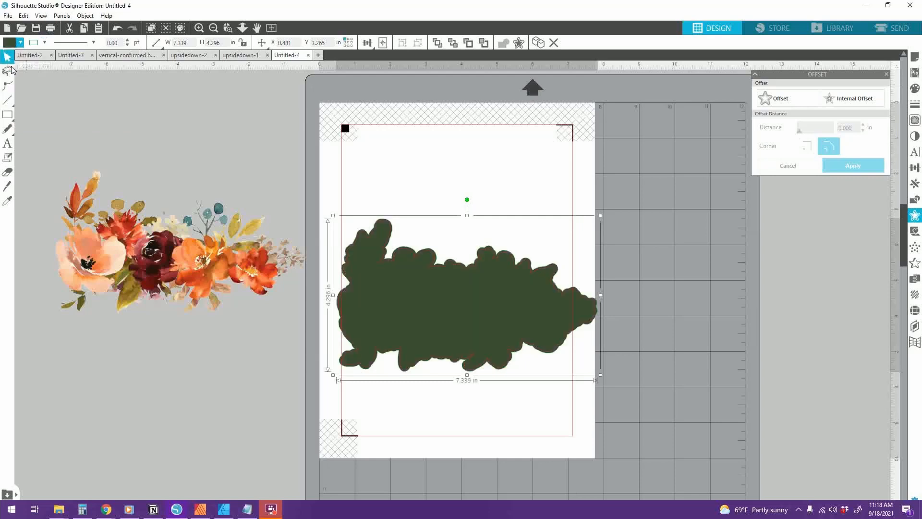
- Try a black and a light yellow fill on the outer offset outline, and restore its dark green fill
click(20, 42)
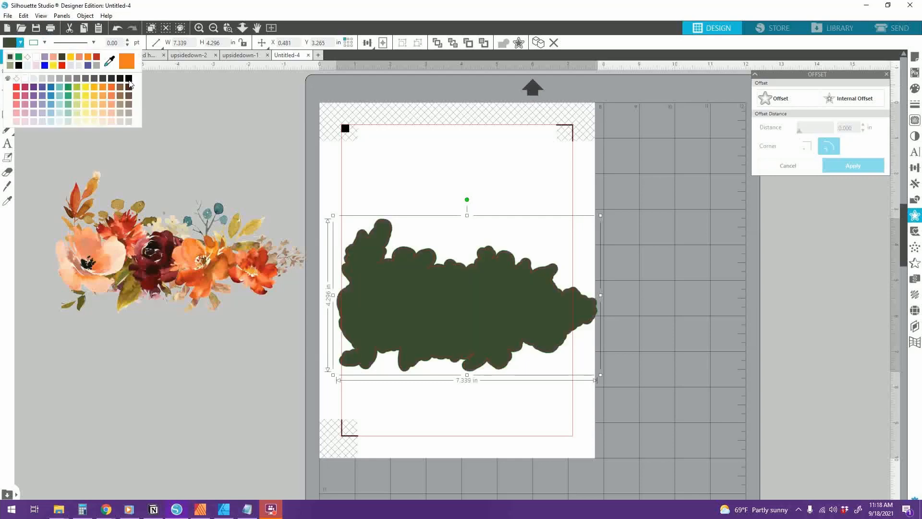
click(129, 78)
click(20, 42)
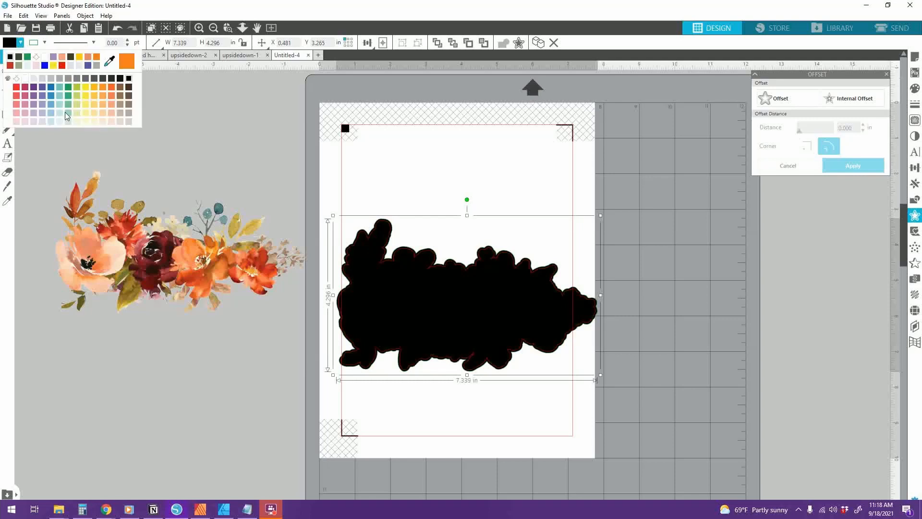
click(90, 108)
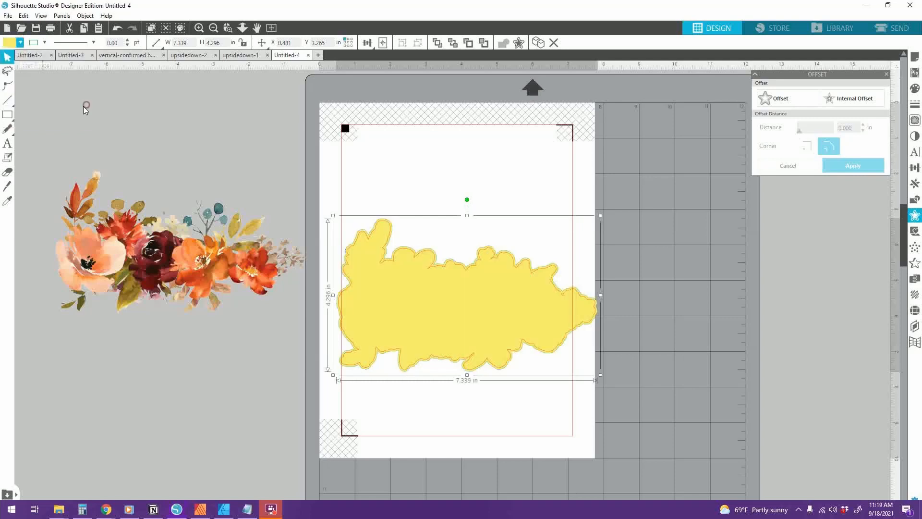
click(20, 42)
click(27, 57)
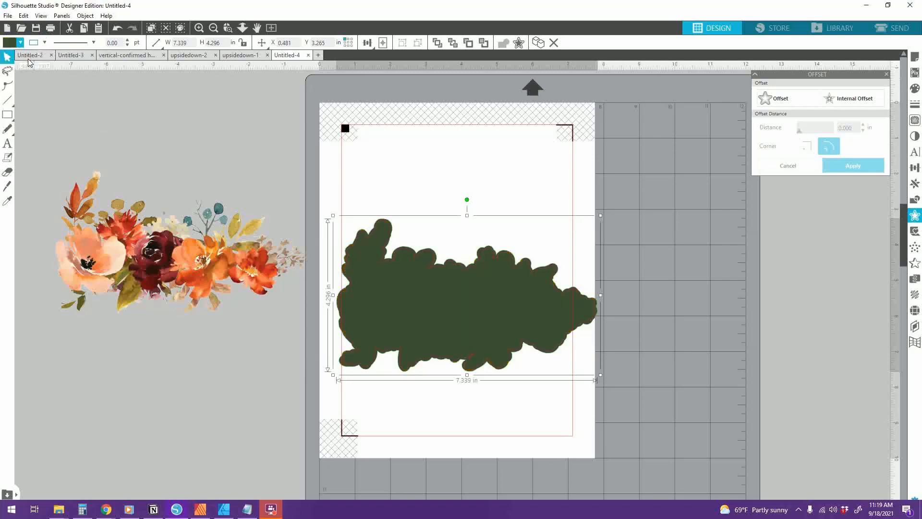
click(123, 105)
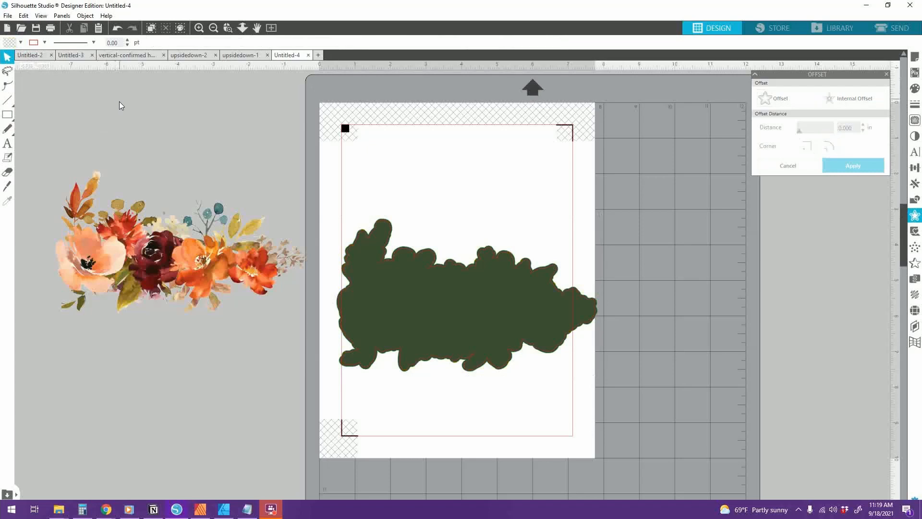
- Move the floral artwork back onto the green offset outlines and center the pieces on each other
drag(123, 253, 414, 298)
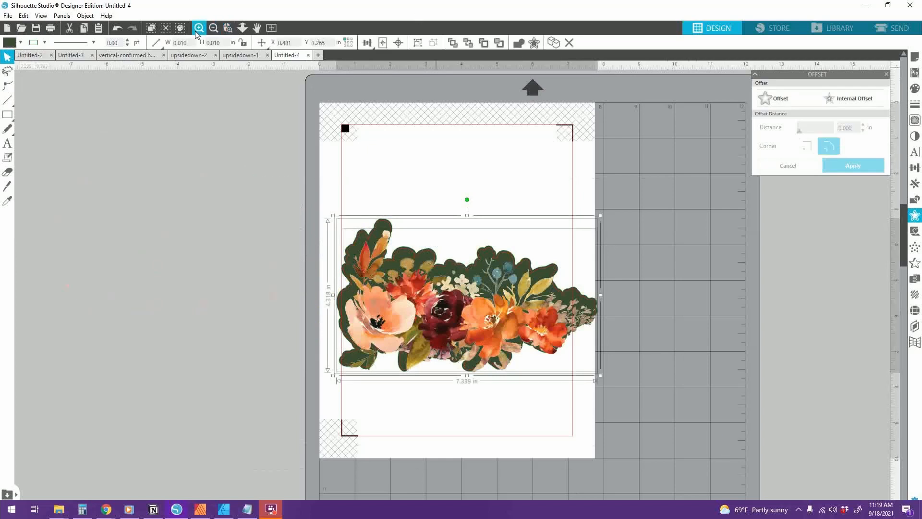
click(399, 43)
click(703, 341)
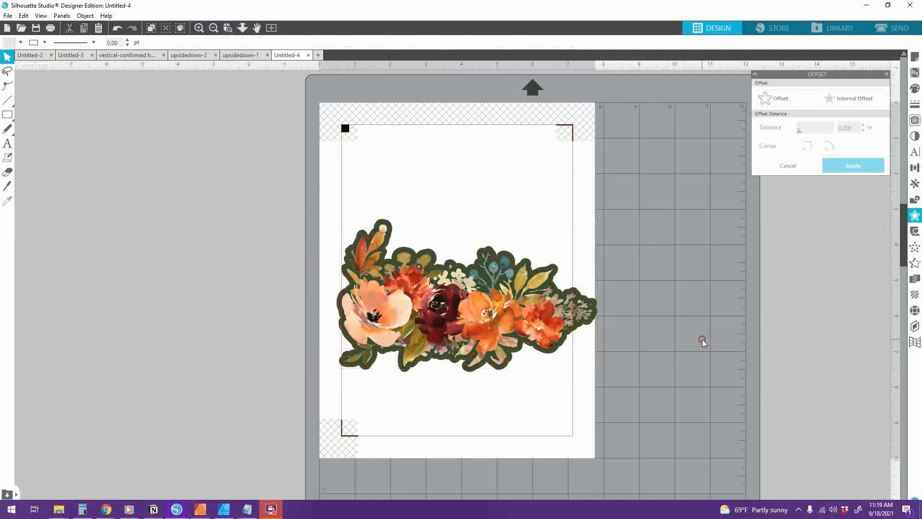
- Group the florals with their offset outlines and move the group higher on the page
click(375, 302)
right_click(374, 300)
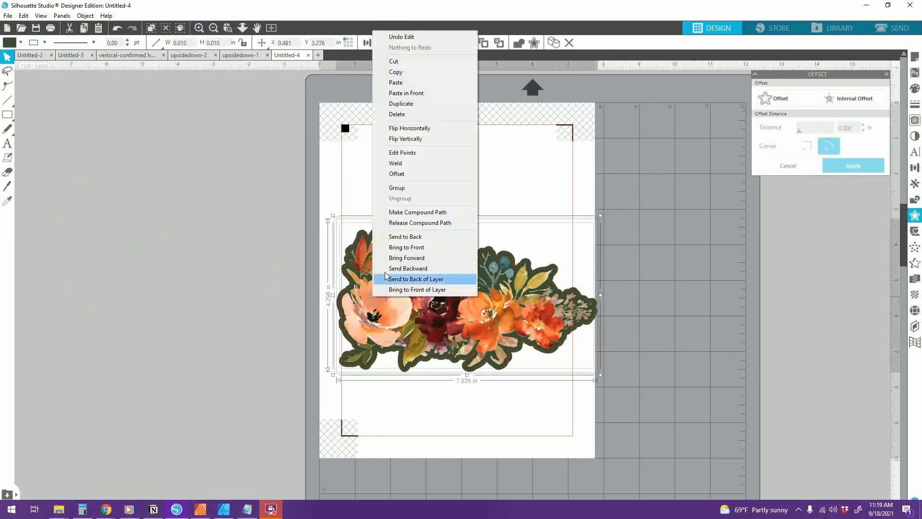
click(410, 188)
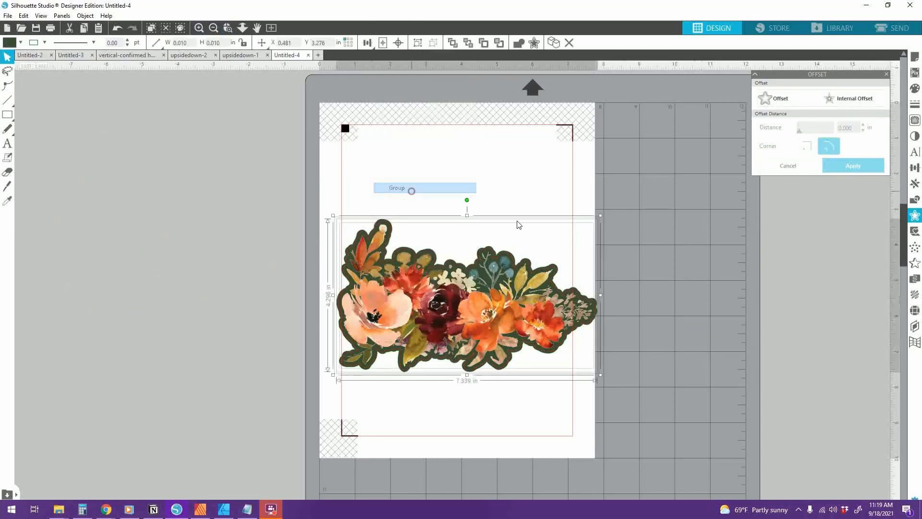
click(284, 106)
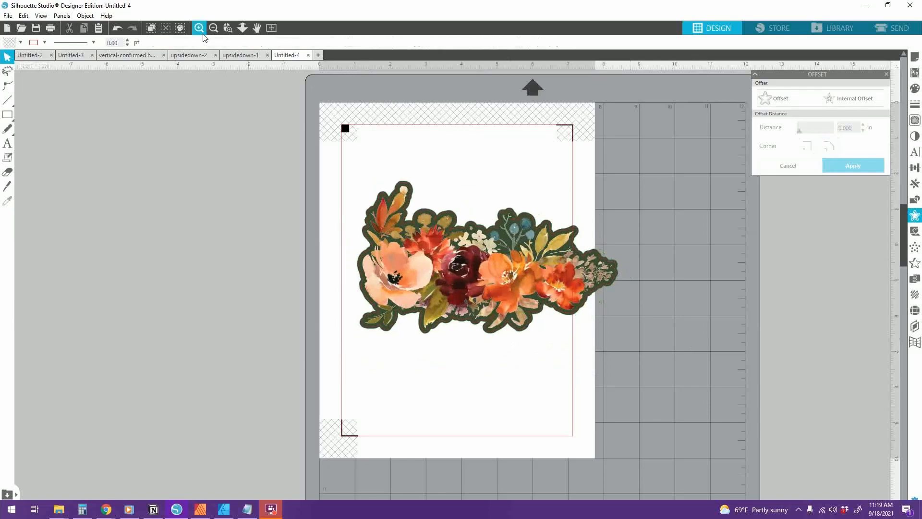
- Examine the grouped florals up close, checking the inner cut line against the dark green border
click(200, 29)
click(200, 29)
click(200, 29)
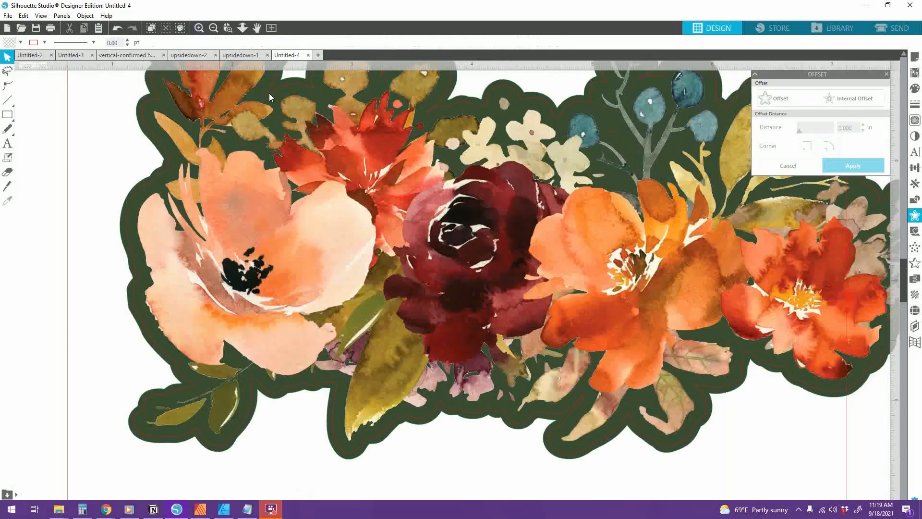
click(278, 205)
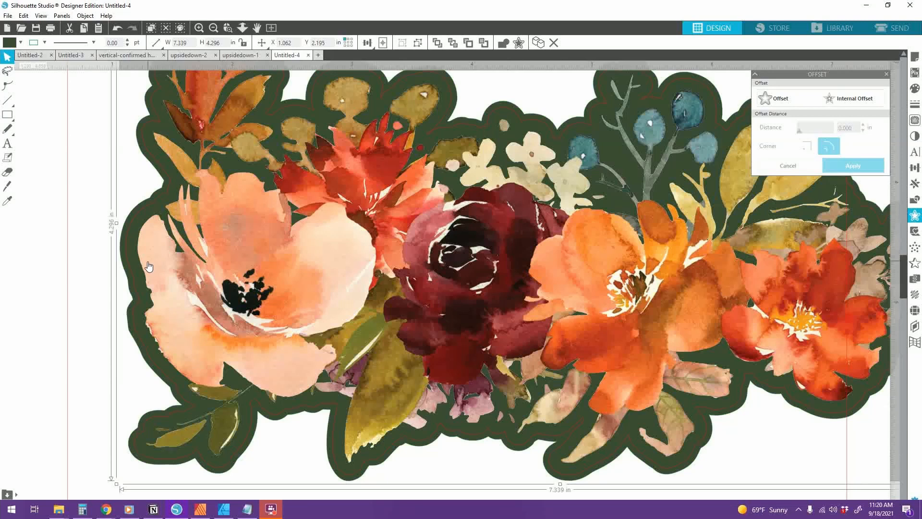
scroll(142, 269, up, 3)
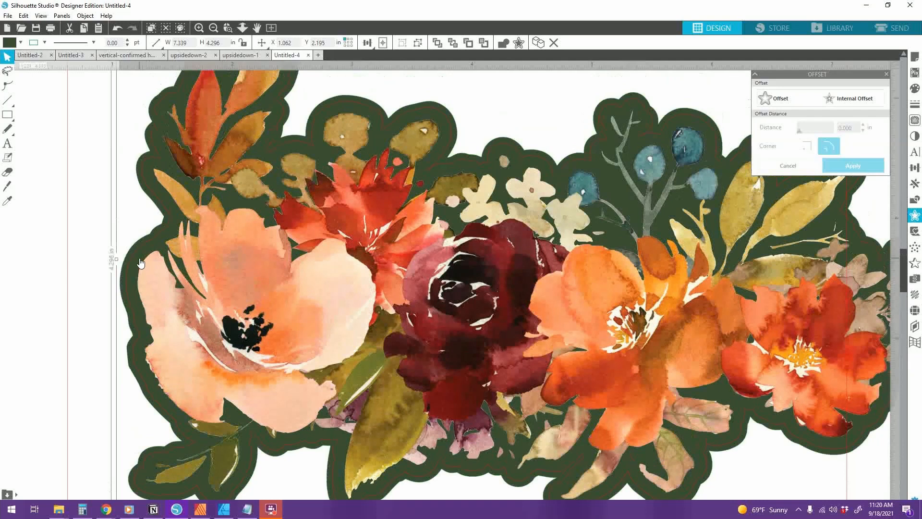
scroll(140, 263, up, 1)
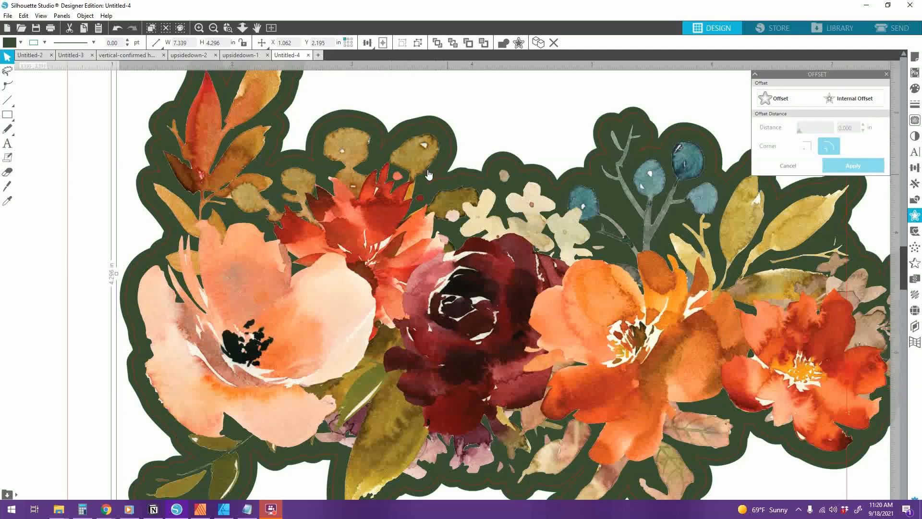
click(214, 28)
click(213, 27)
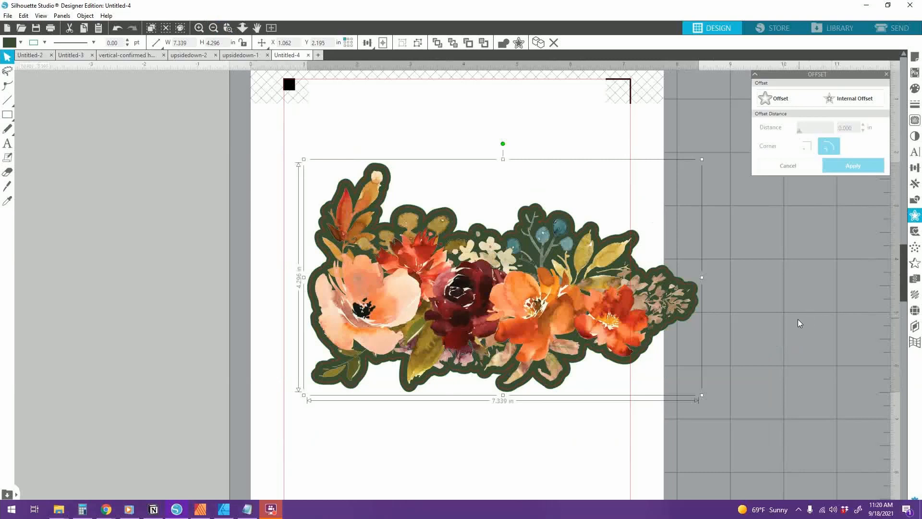
- Reposition the grouped florals and rotate them clockwise so they lie diagonally within the page's cut area
click(734, 315)
drag(464, 283, 424, 304)
click(214, 27)
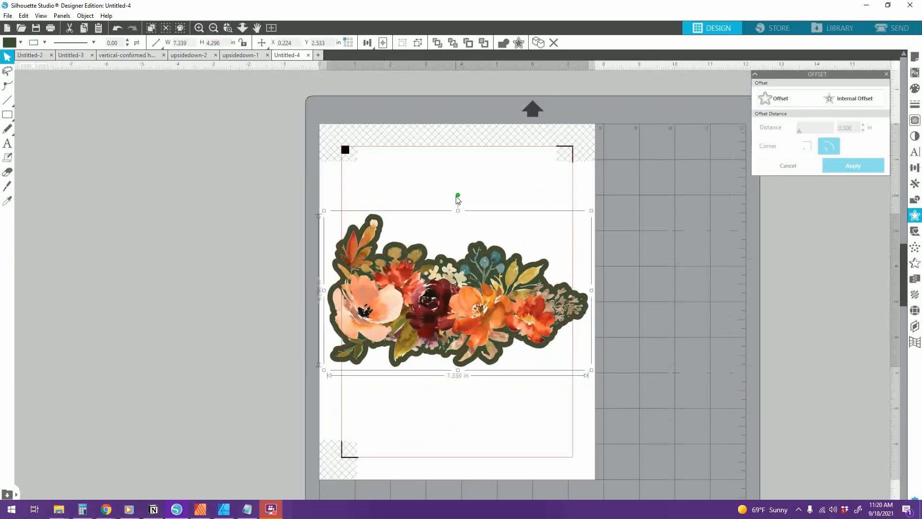
drag(458, 195, 498, 232)
drag(430, 298, 449, 304)
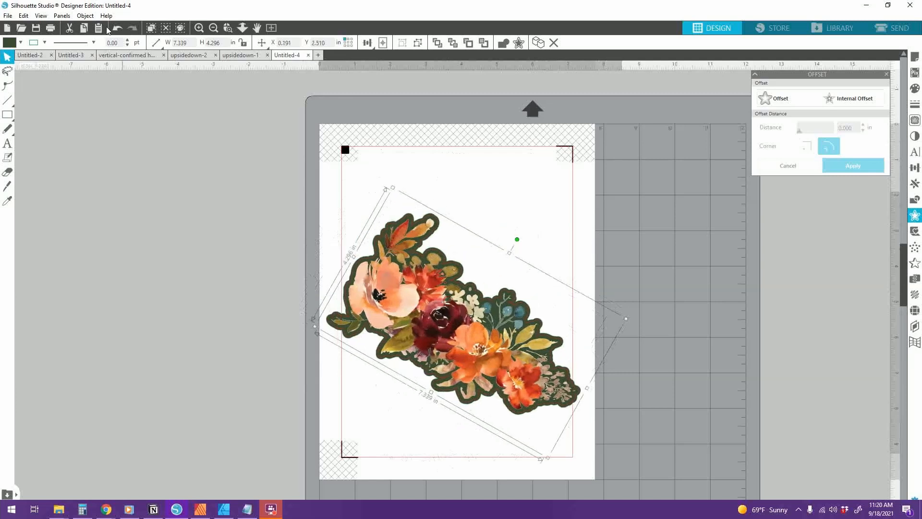
- Switch to the Untitled-2 document and examine the cut lines on its floral stickers and colored frames
click(27, 57)
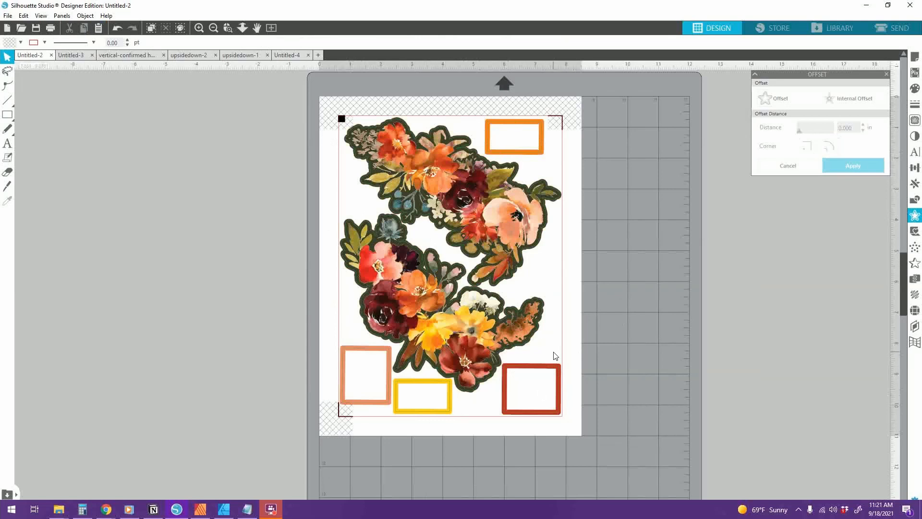
click(200, 28)
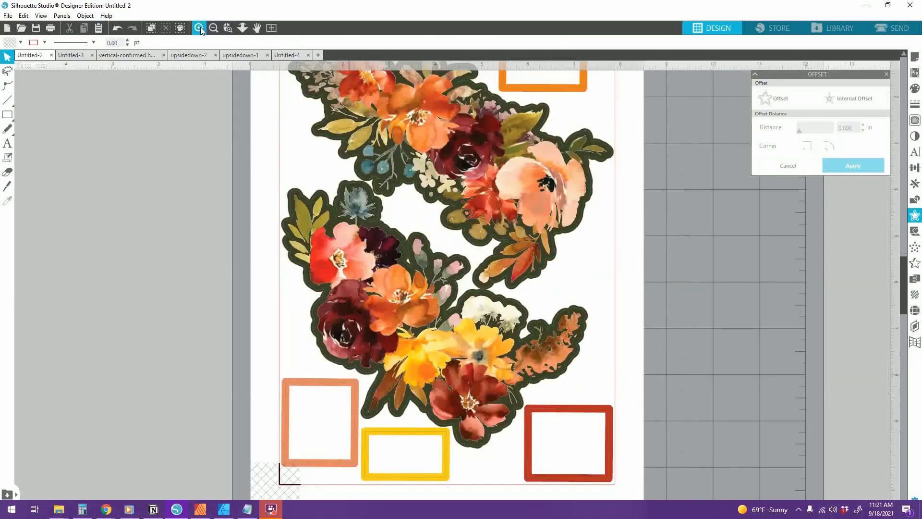
click(199, 28)
scroll(276, 413, down, 3)
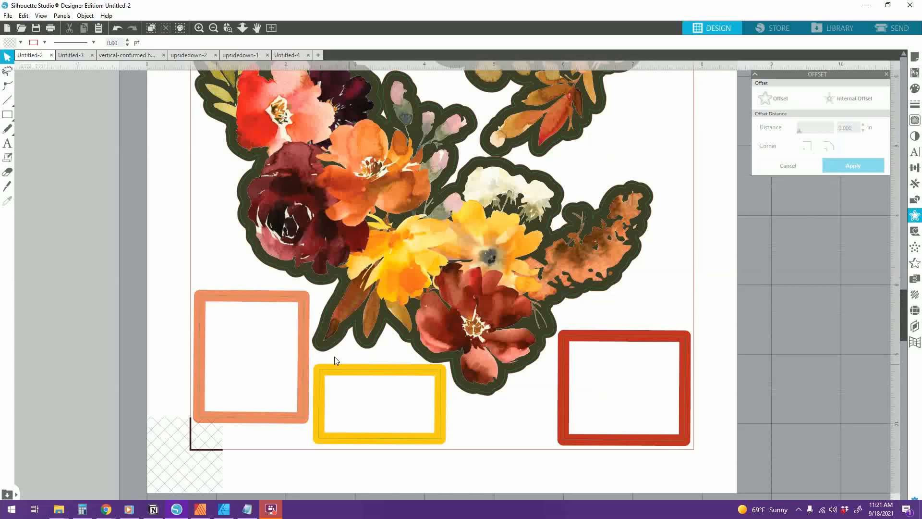
- Preview how the full sticker page will print and close the preview without printing
click(214, 28)
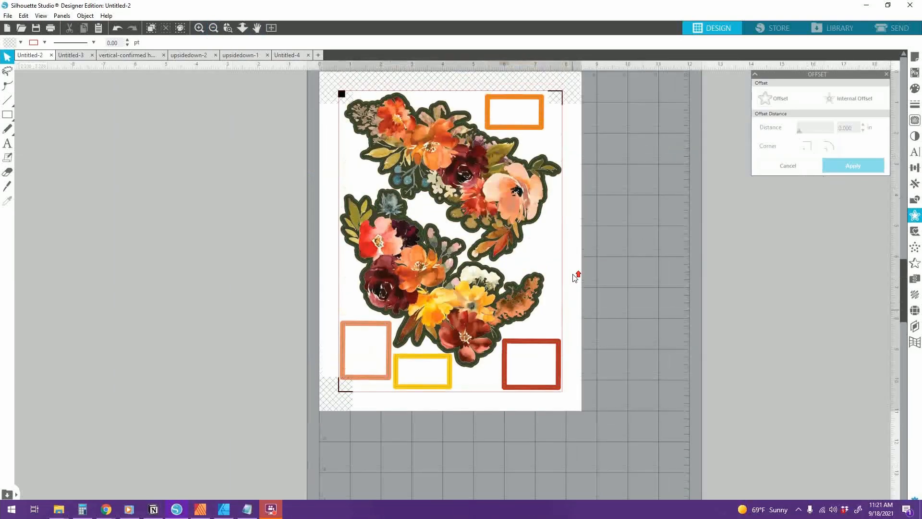
scroll(575, 278, up, 1)
click(50, 28)
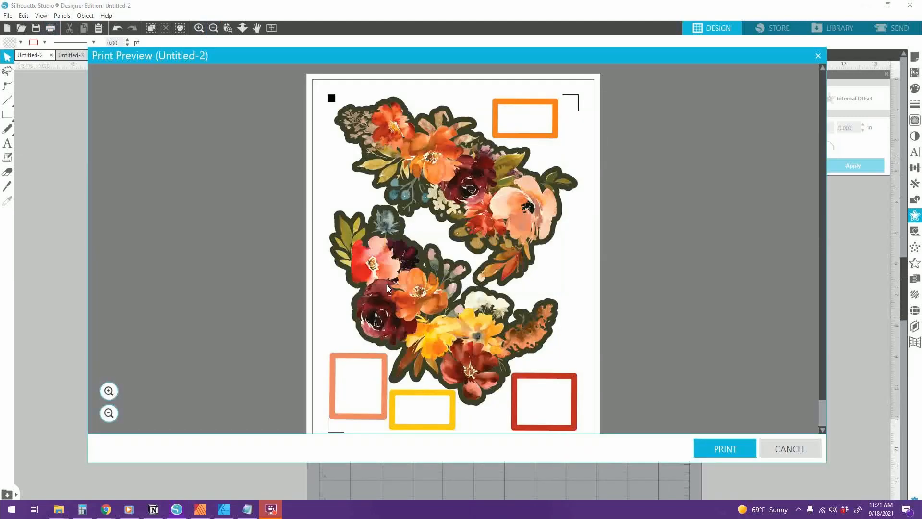
click(814, 448)
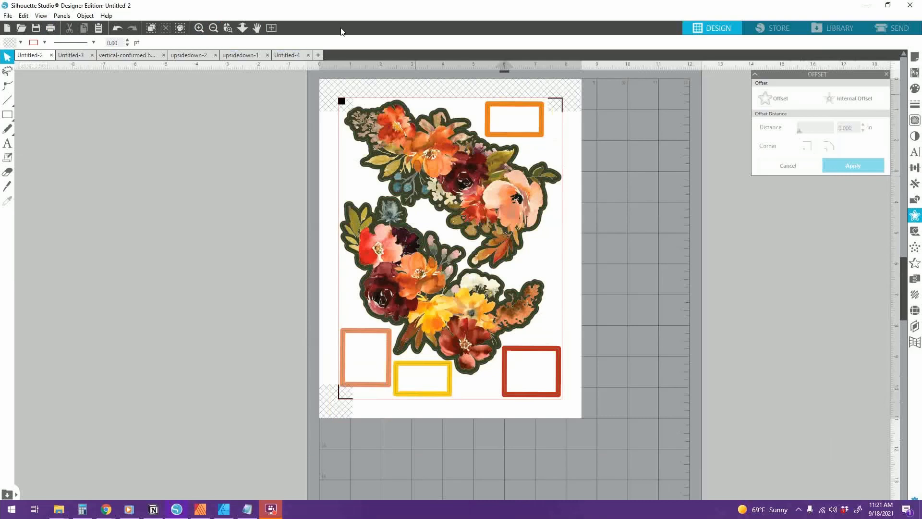
- Set the cut job to be organized by line color and examine the green cut lines around the florals
click(893, 28)
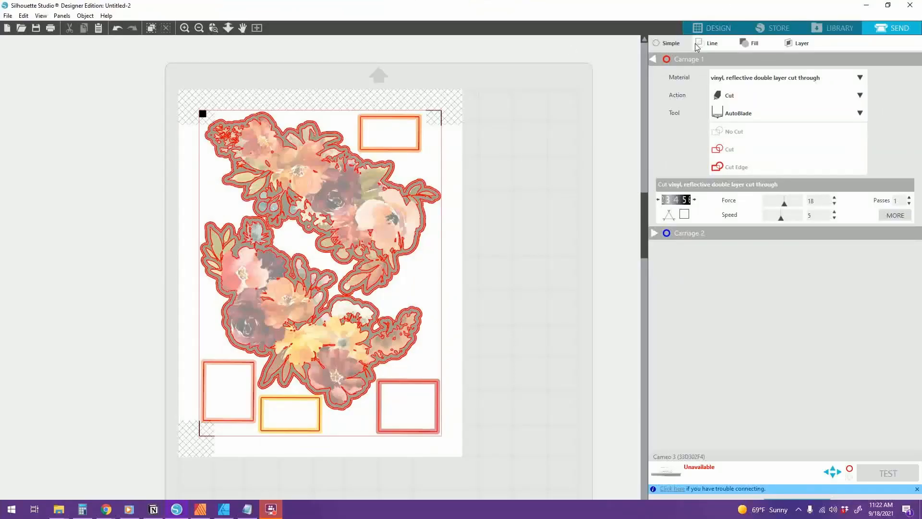
click(706, 44)
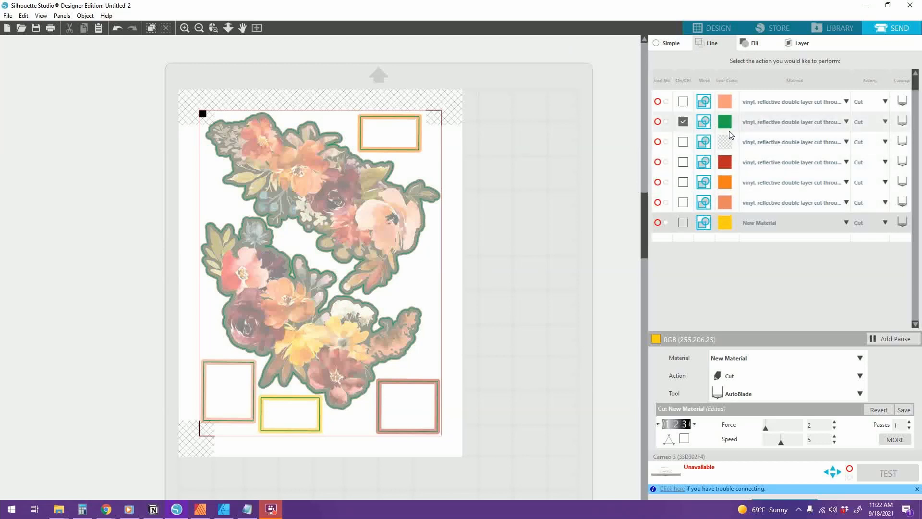
click(184, 28)
click(184, 29)
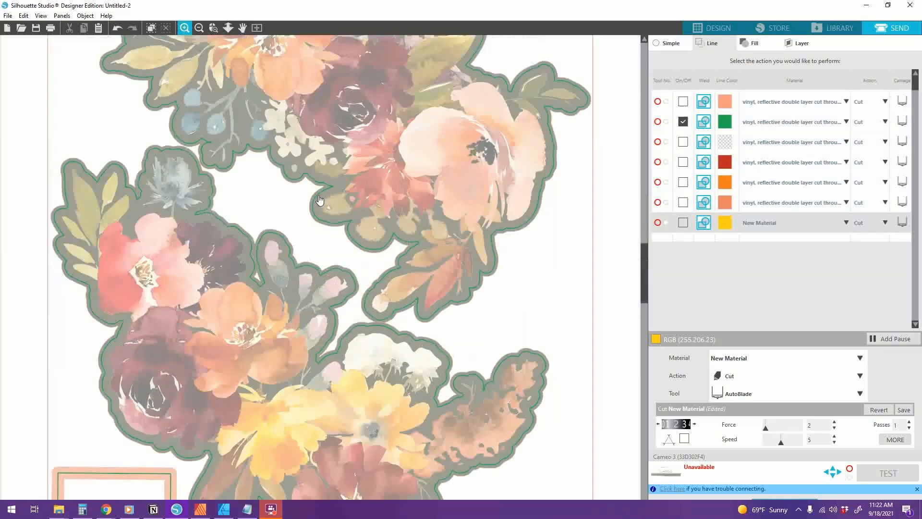
click(184, 30)
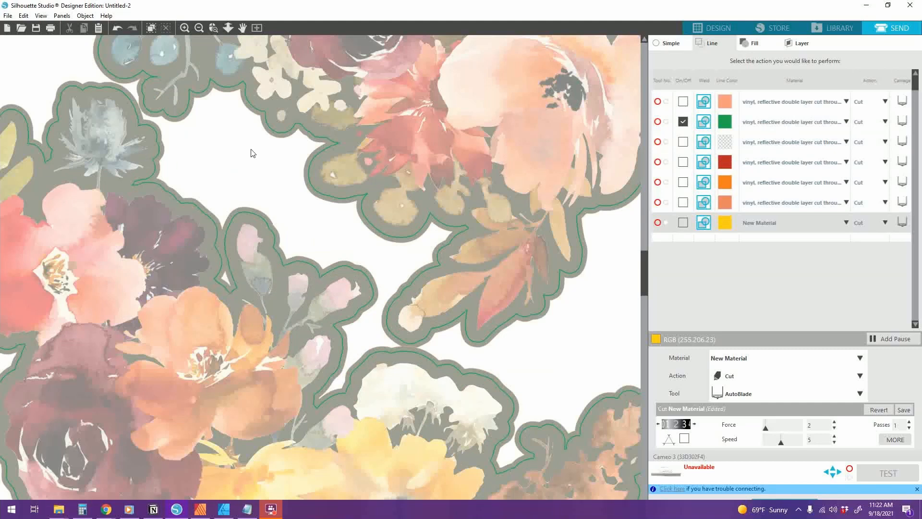
- Check the cut lines across the whole sticker page and return to the design workspace
click(200, 29)
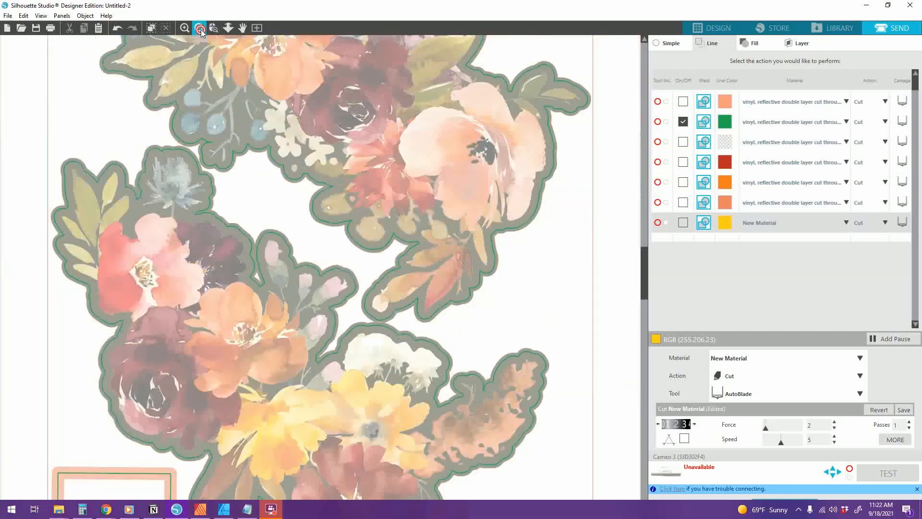
click(200, 29)
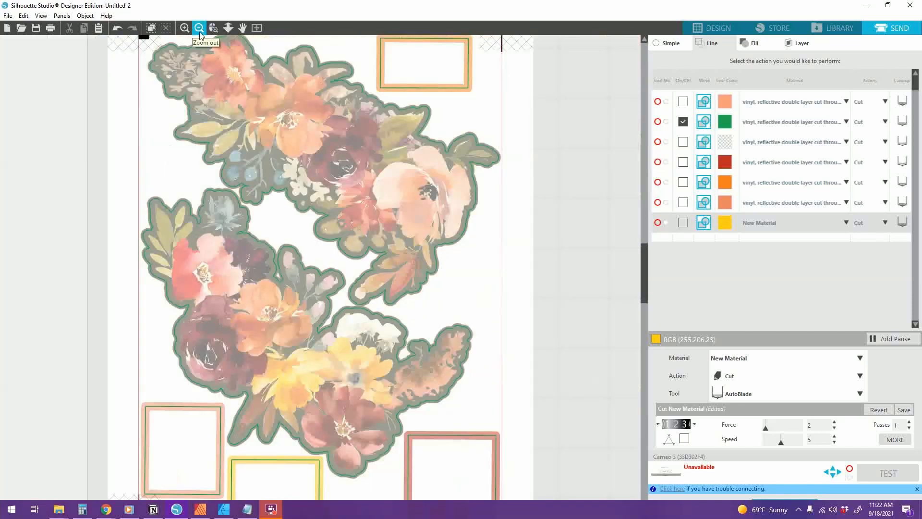
click(292, 226)
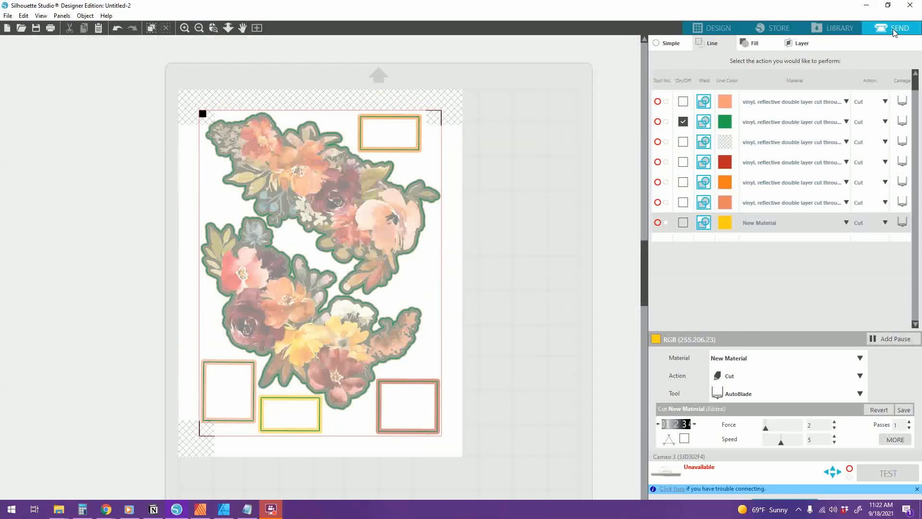
click(731, 33)
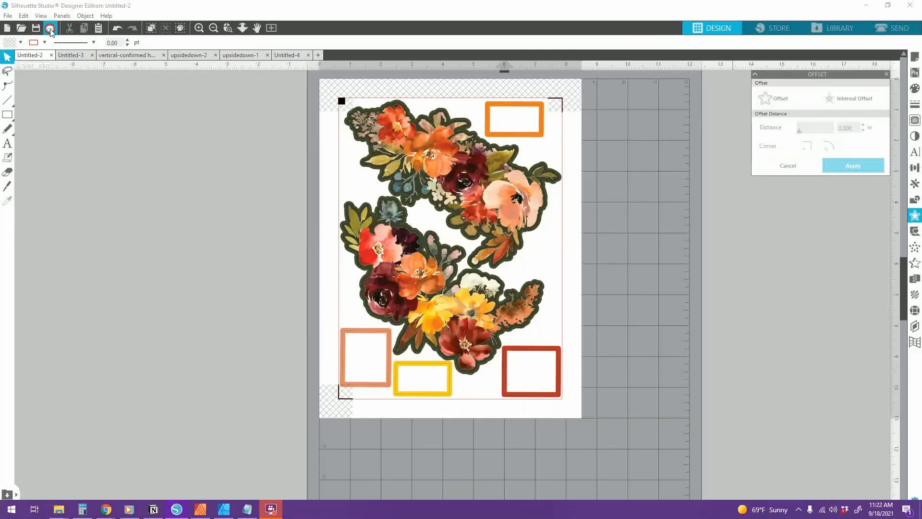